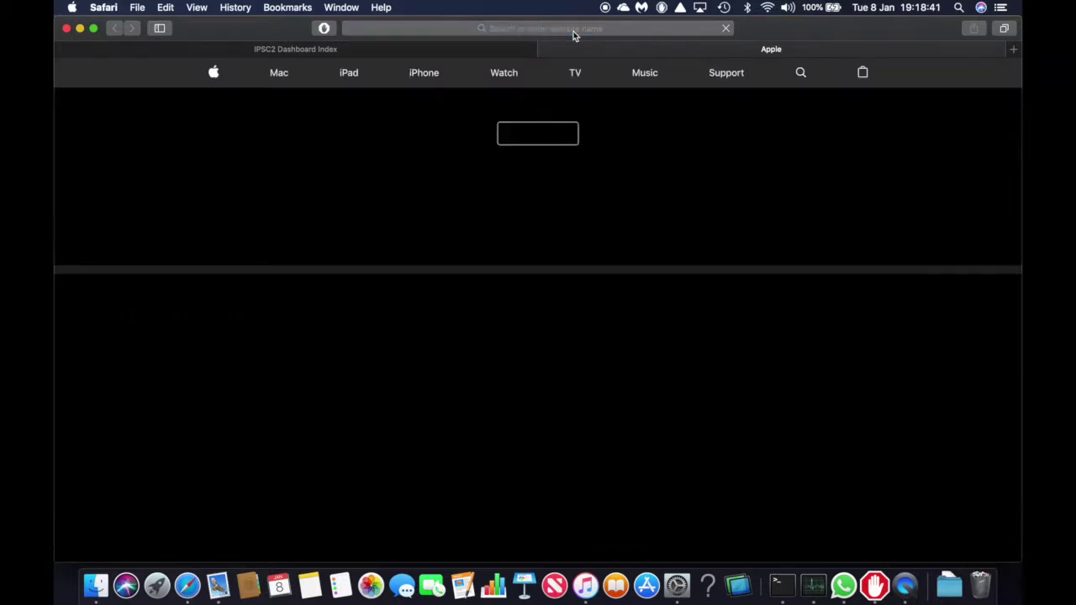
Open a new Safari tab next to the IPSC2 dashboard, ready for a web address
left_click(573, 31)
Go to sdcard.org's SD Memory Card Formatter for Mac page and accept its licence
type("sdcard.org")
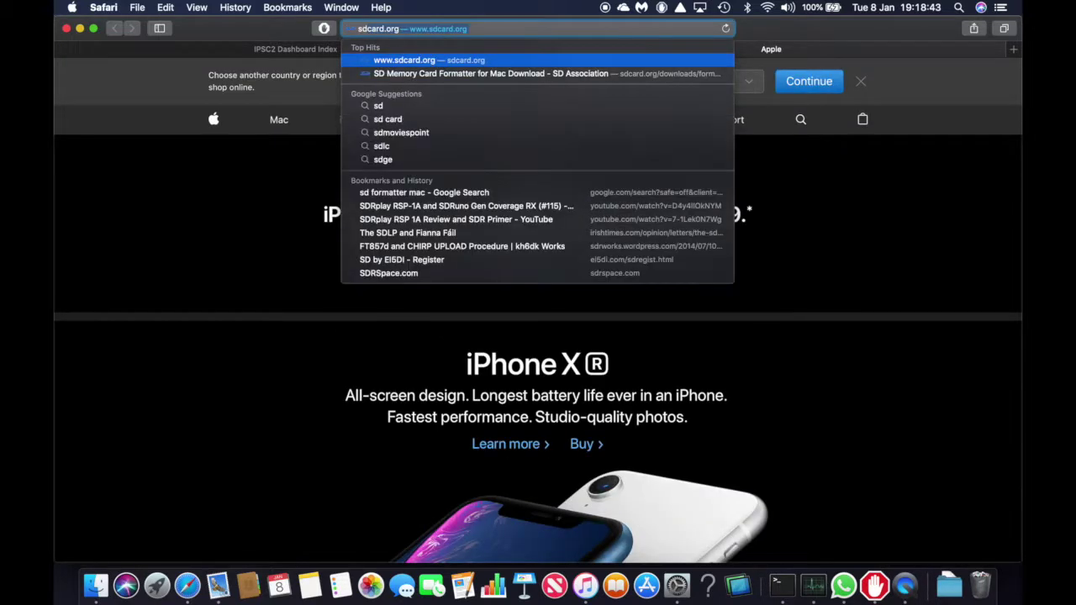
key("Down")
key("Return")
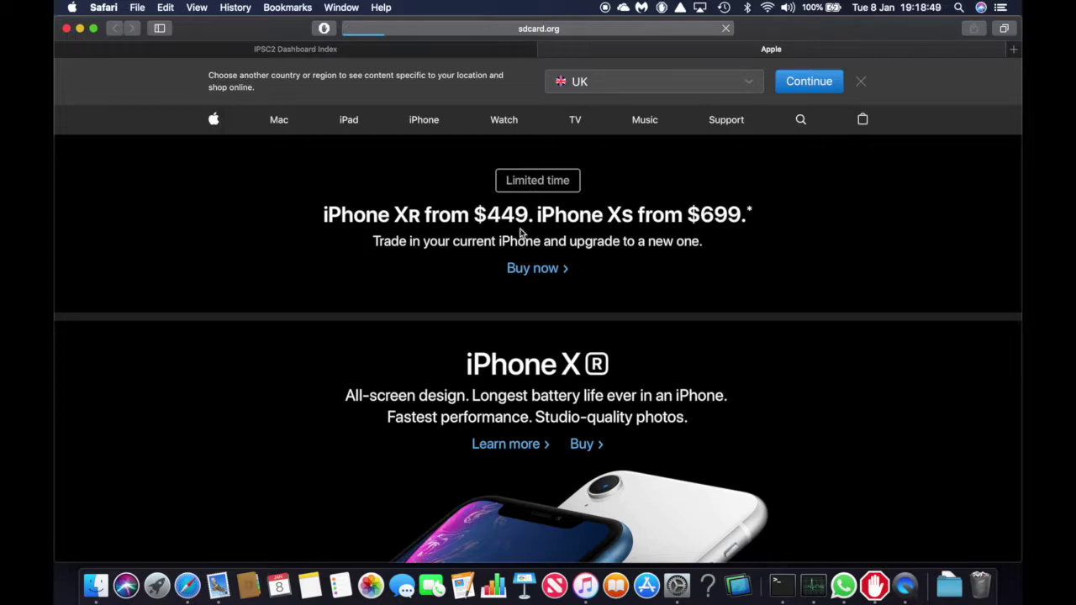
scroll(521, 319, "down", 4)
scroll(521, 318, "down", 15)
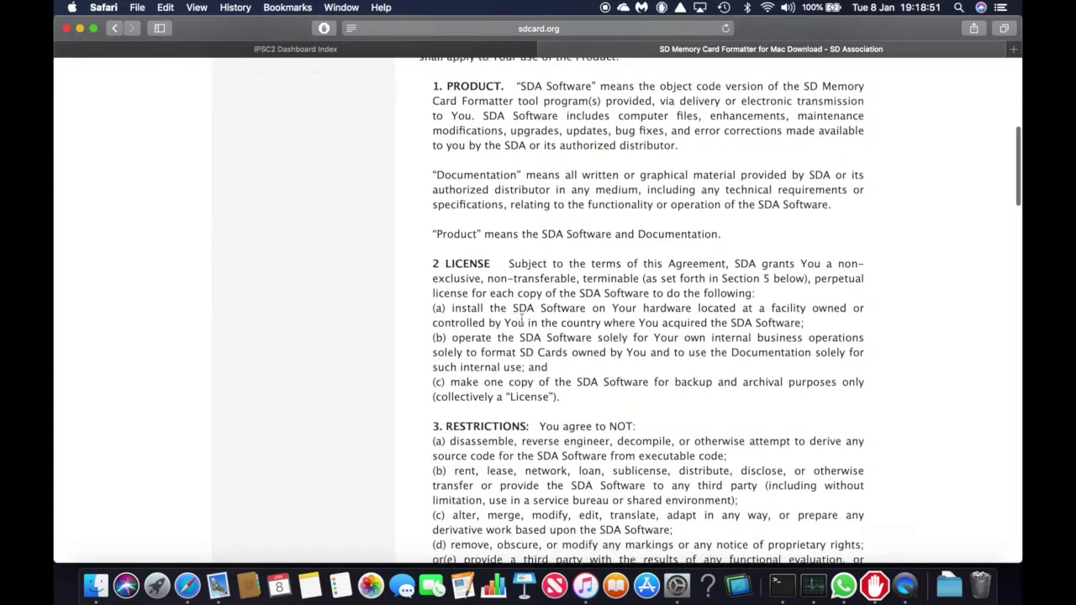
scroll(521, 319, "down", 10)
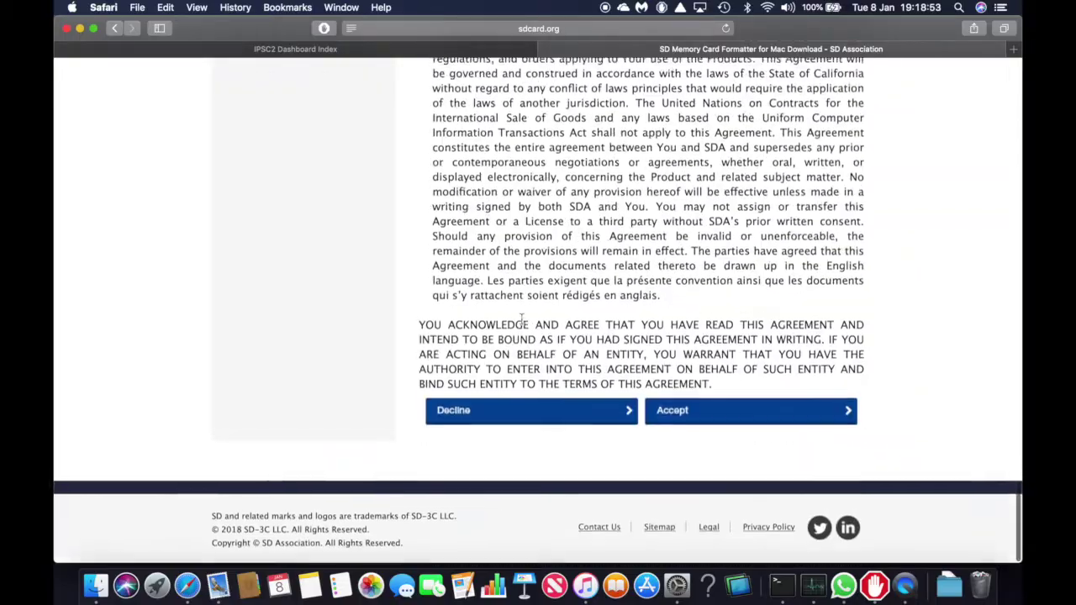
left_click(685, 411)
scroll(664, 336, "up", 20)
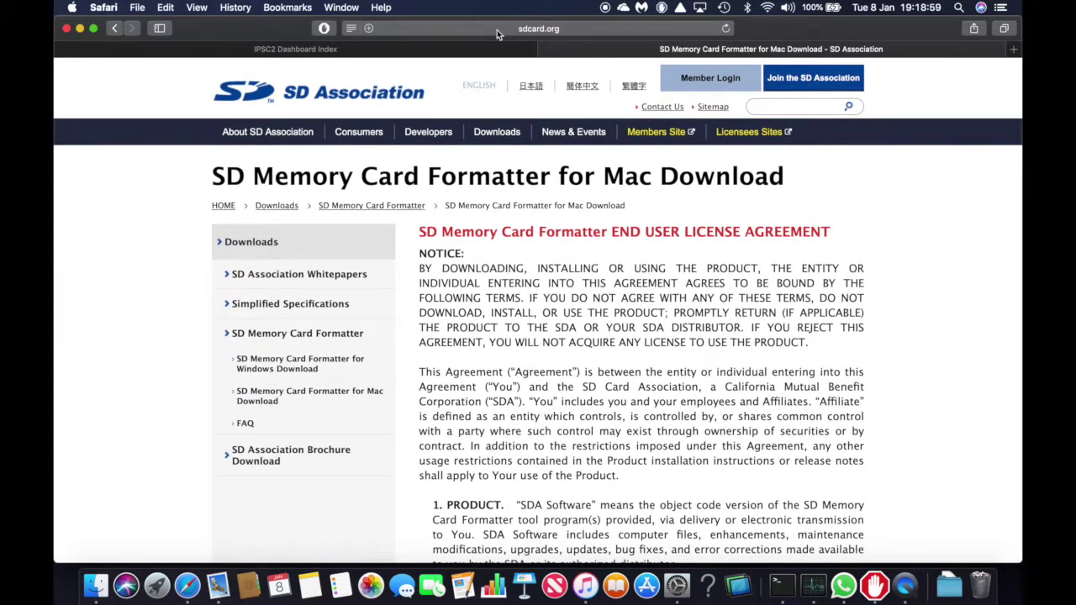
Load the balenaEtcher home page at etcher.io
left_click(496, 29)
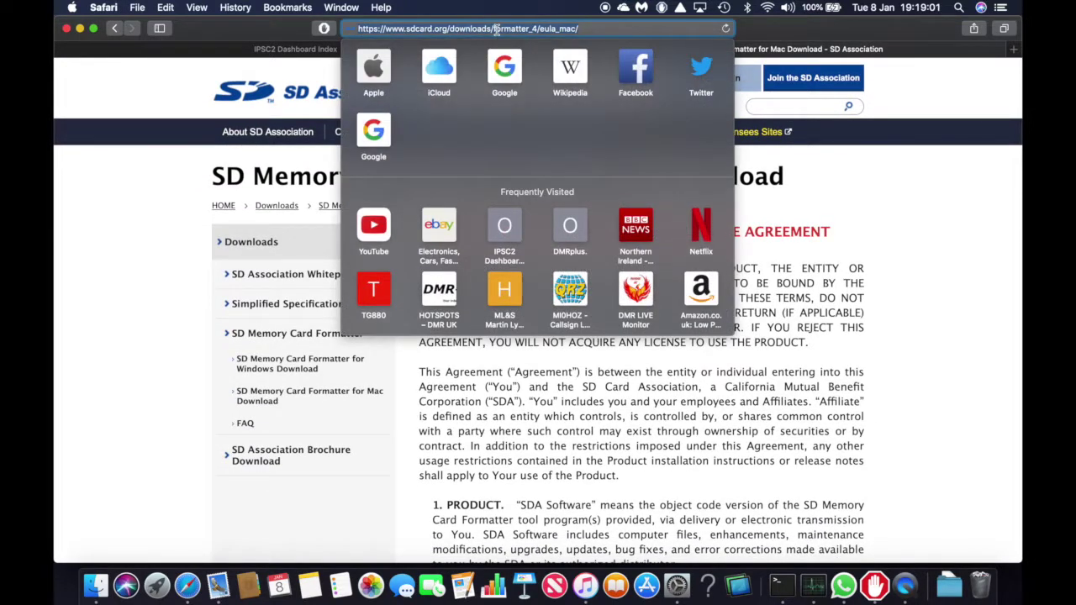
type("etcher.io")
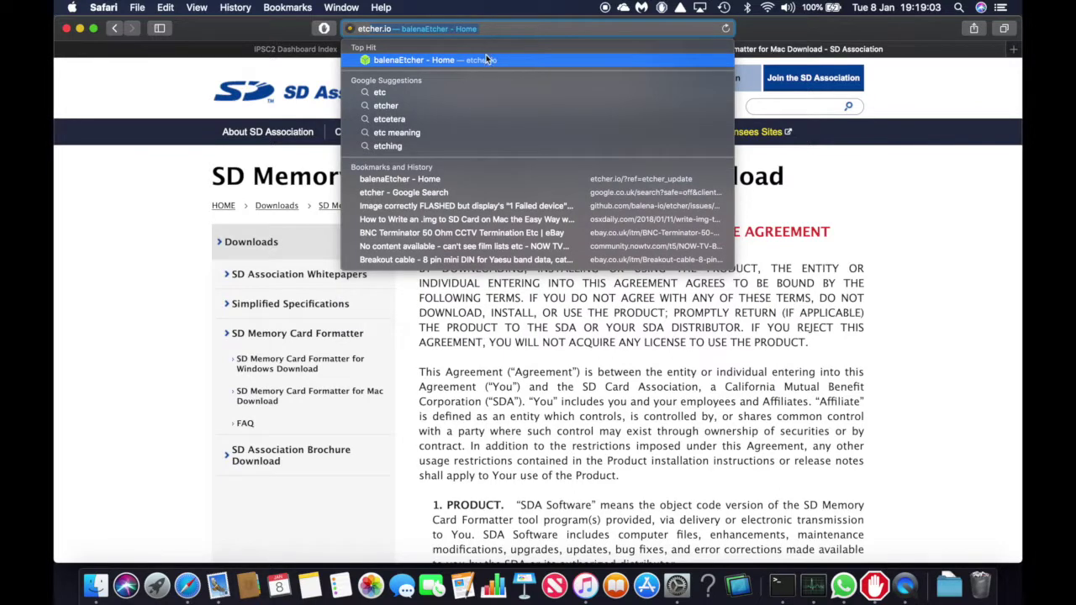
left_click(486, 60)
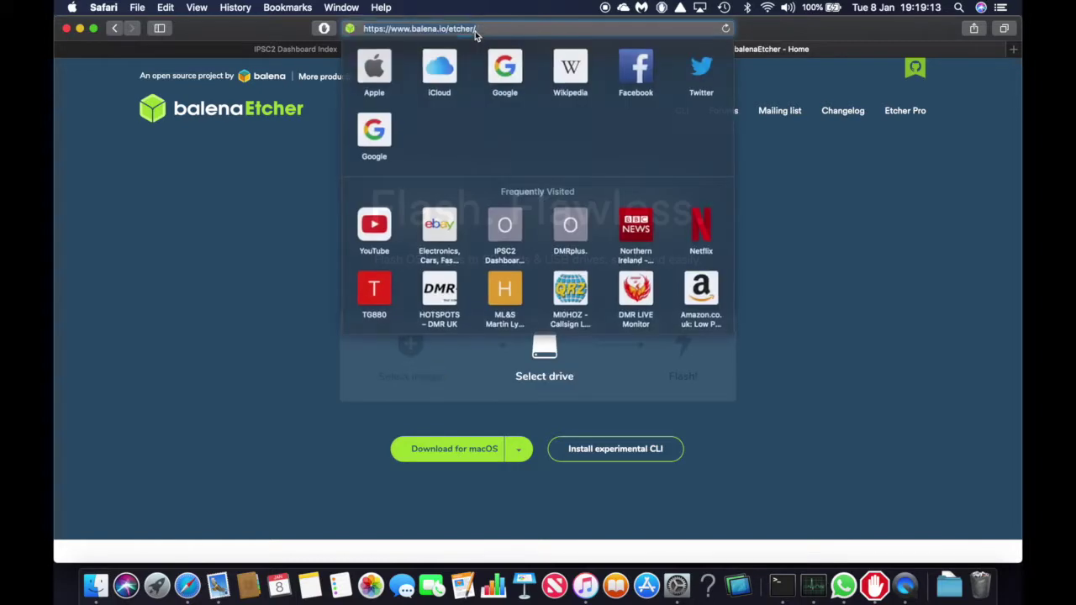
left_click(475, 32)
Open the Pi-Star Downloads page on pistar.uk, then close that tab
type("pistar.uk")
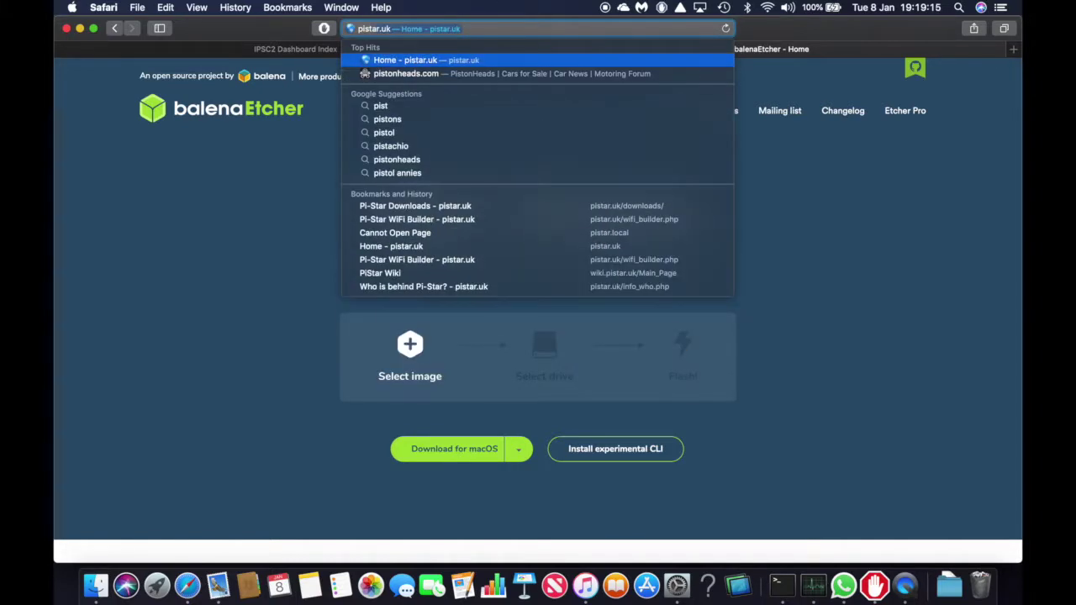
key("Return")
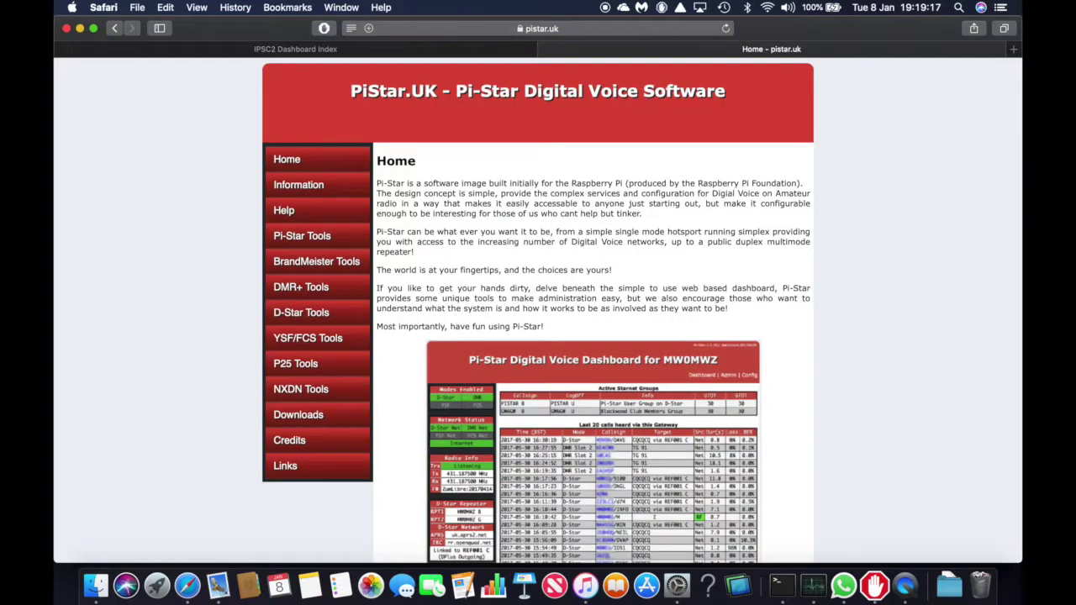
mouse_move(313, 472)
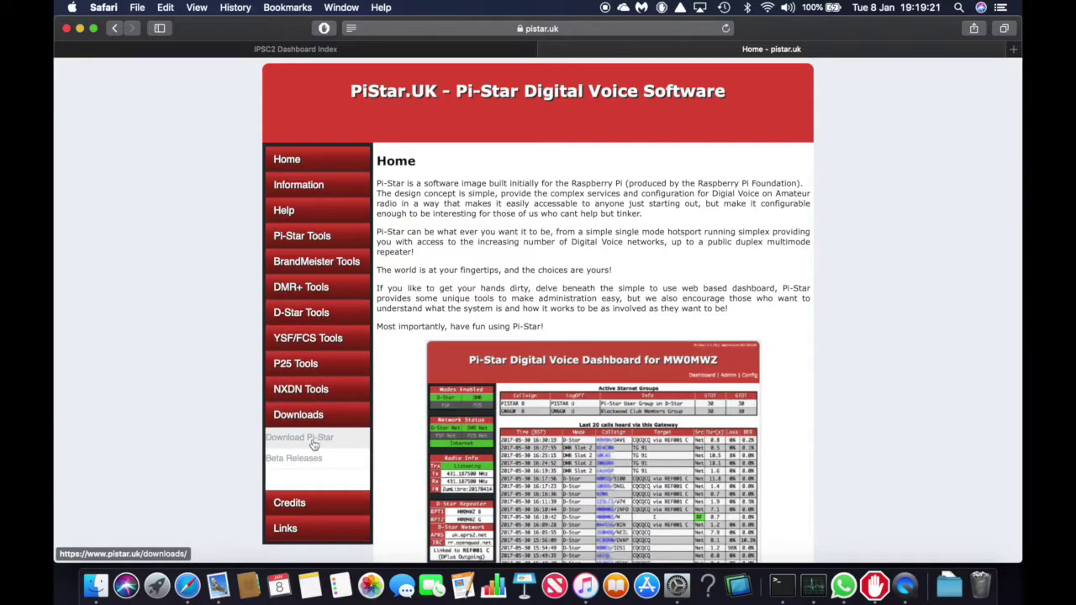
left_click(313, 442)
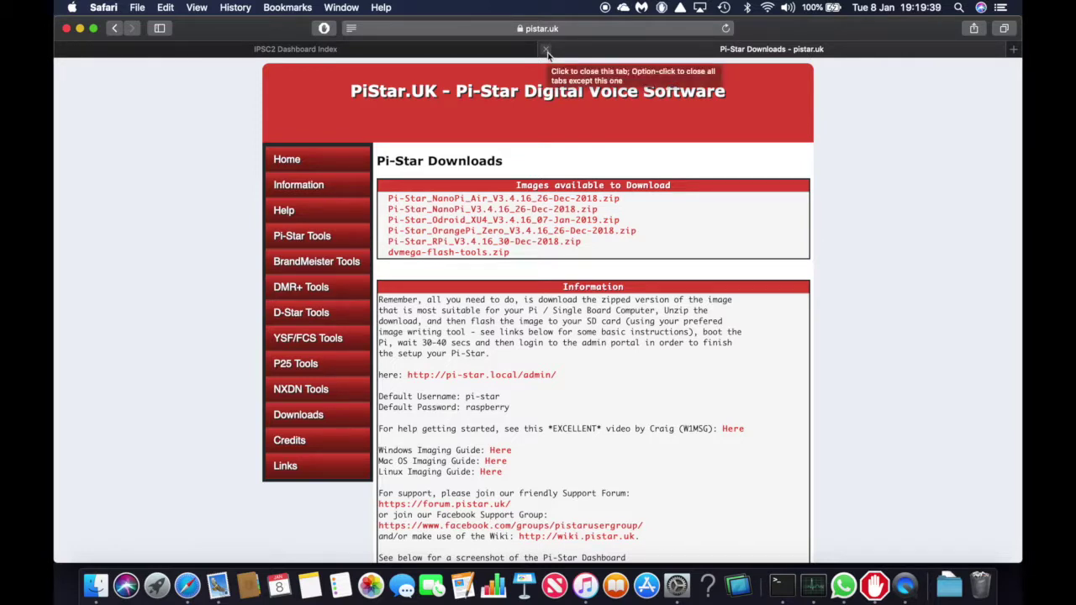
left_click(547, 52)
Launch SDFormatter from Spotlight and authorise it with the account password
key("super+space")
type("sd")
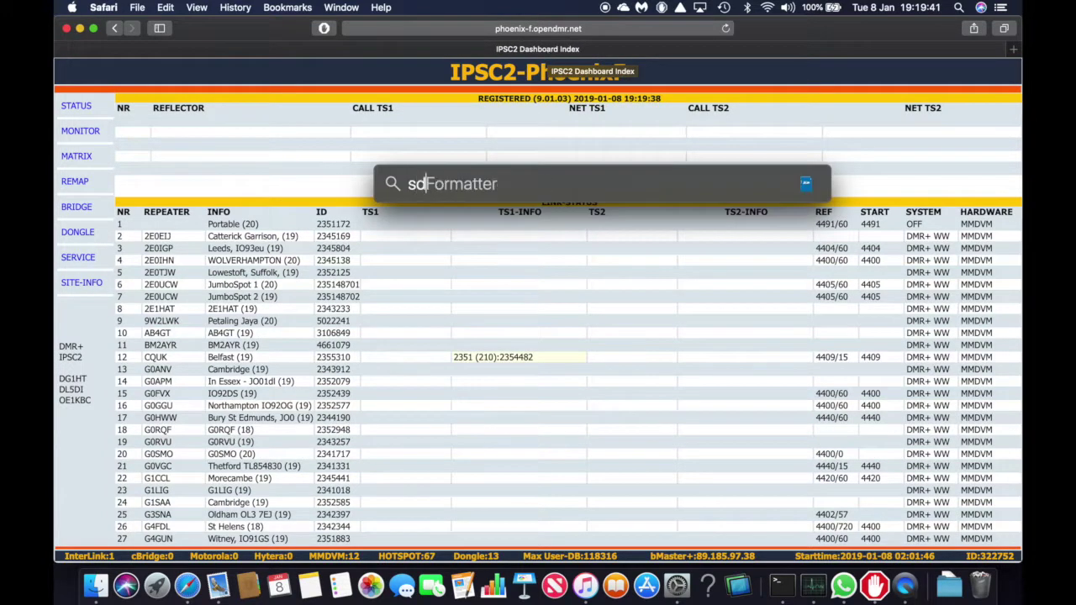
key("Return")
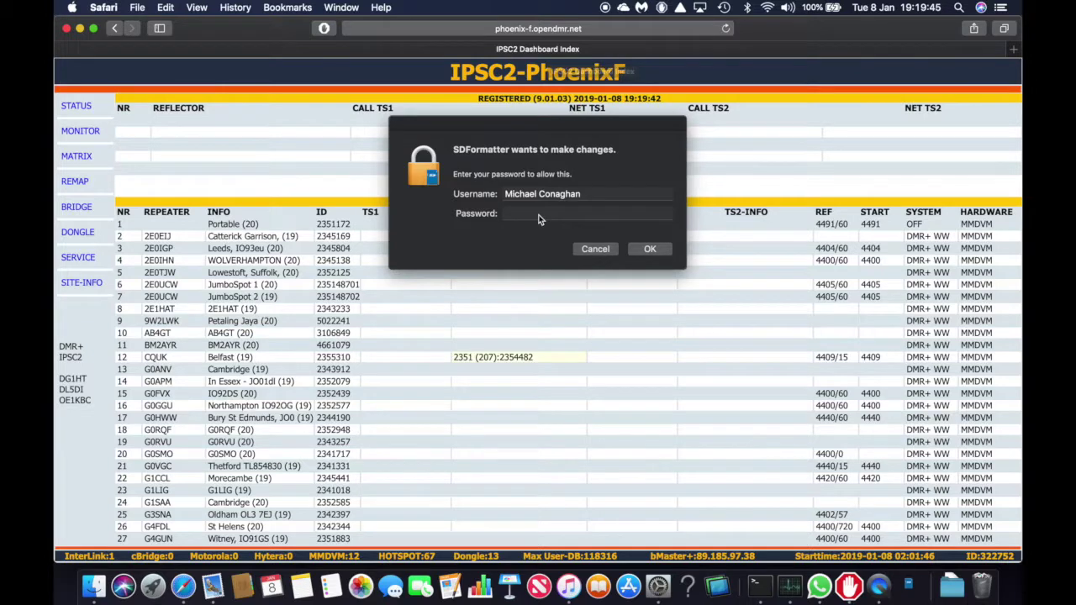
left_click(539, 215)
type("••")
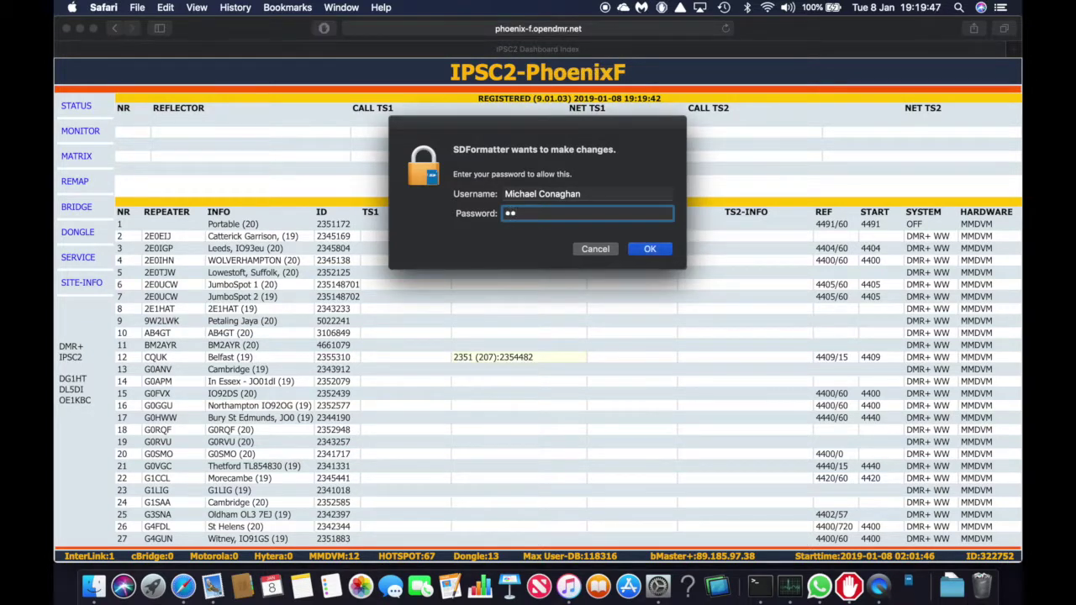
type("••••••")
key("Return")
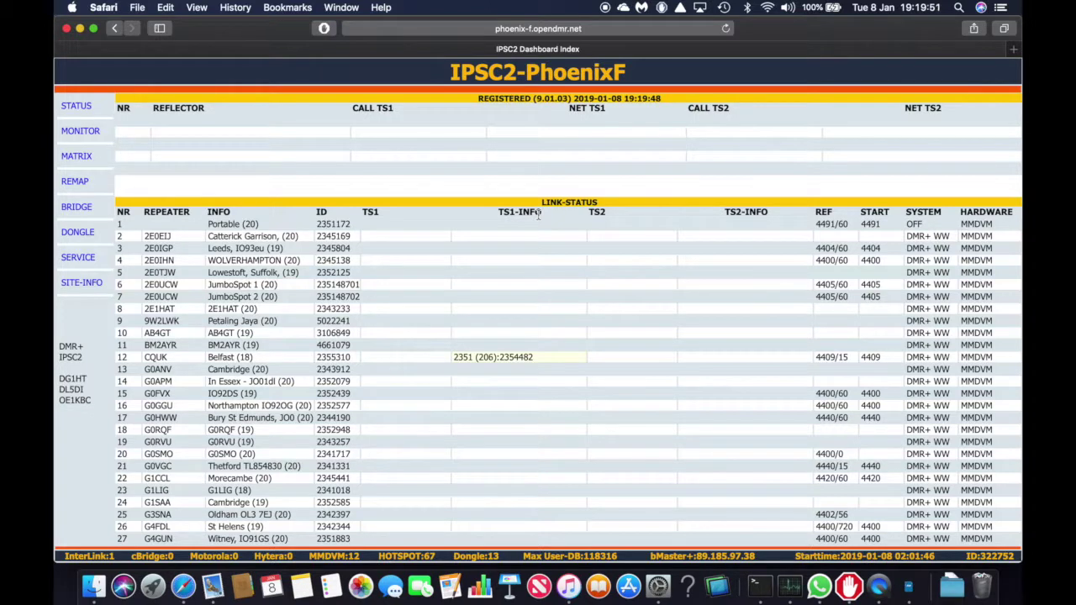
Quick-format the 3.97 GB SD card as BOOT, then close SDFormatter
left_click(908, 586)
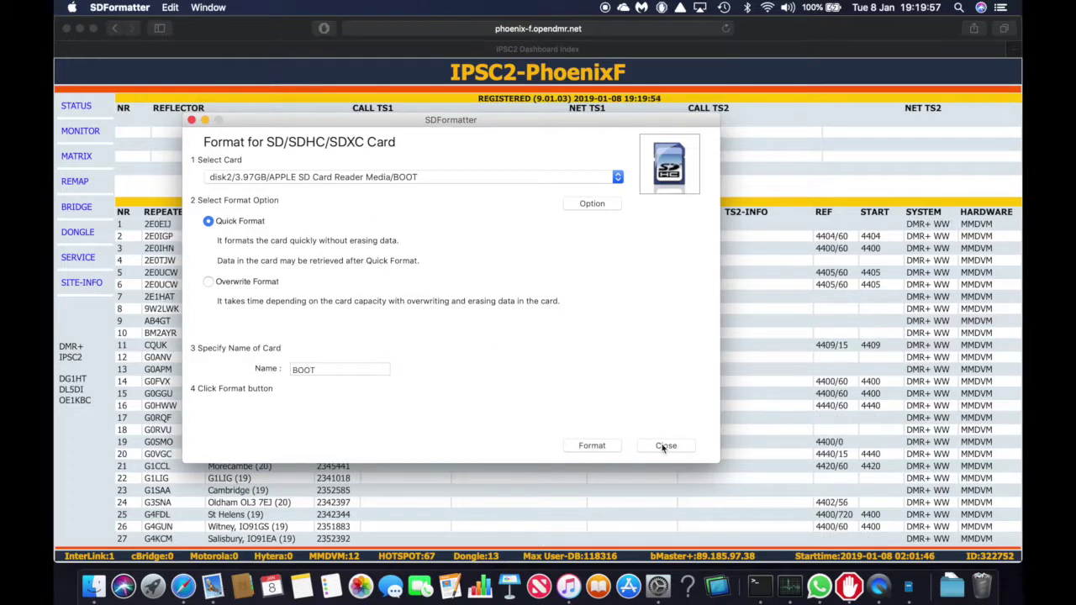
left_click(609, 448)
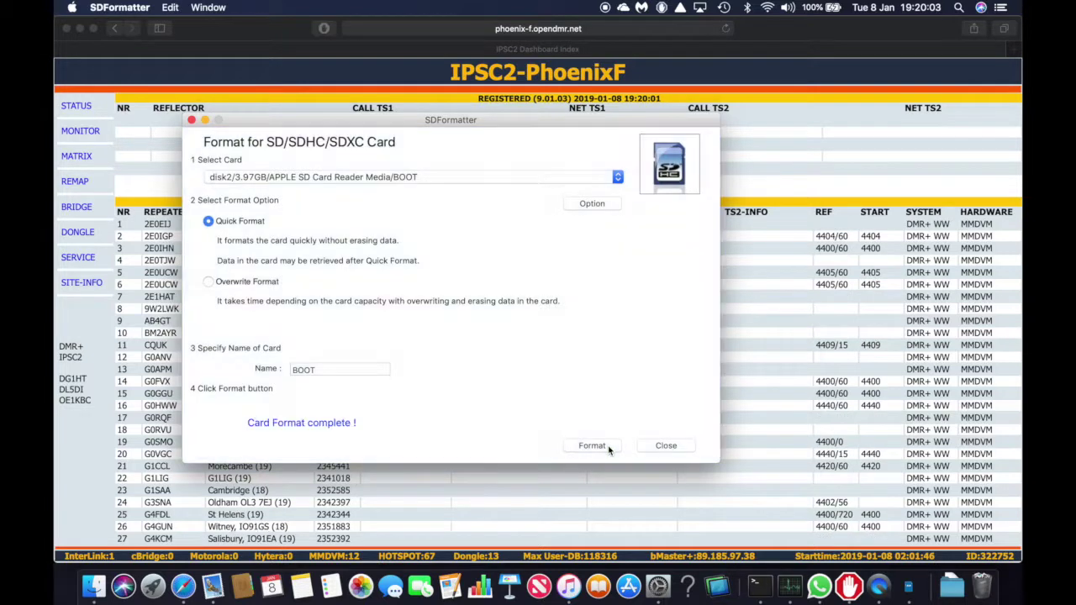
left_click(665, 446)
Launch balenaEtcher from Spotlight and confirm opening the downloaded app
key("super+space")
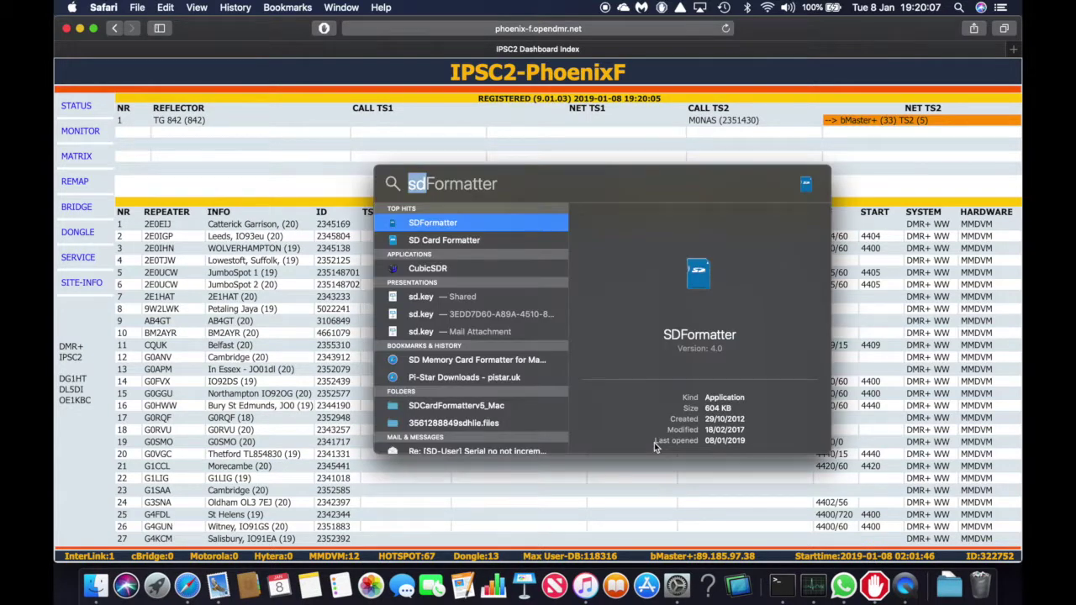
type("etcher")
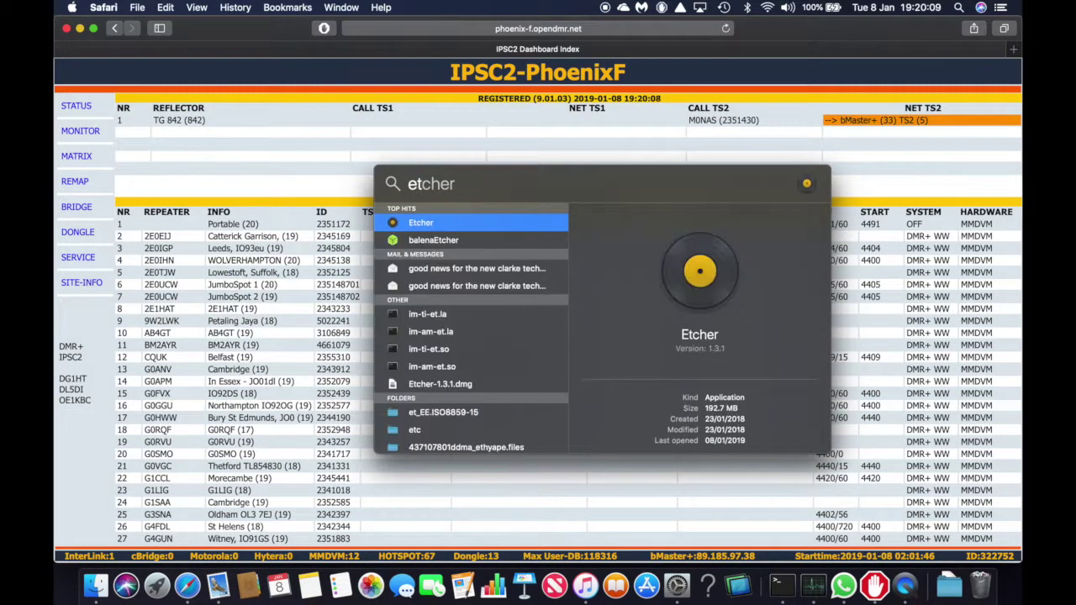
key("Down")
key("Return")
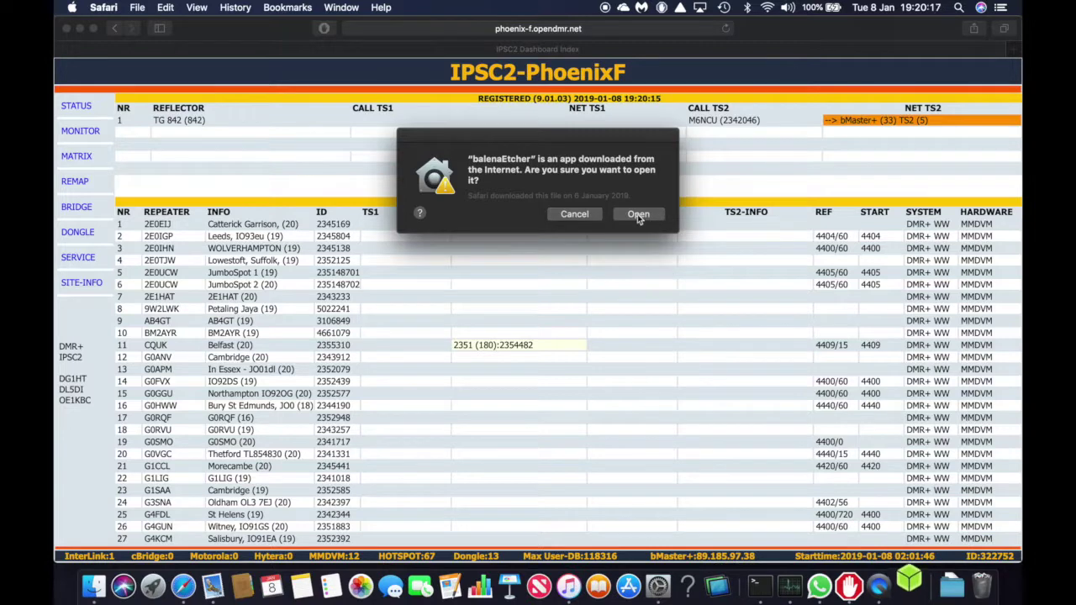
left_click(638, 213)
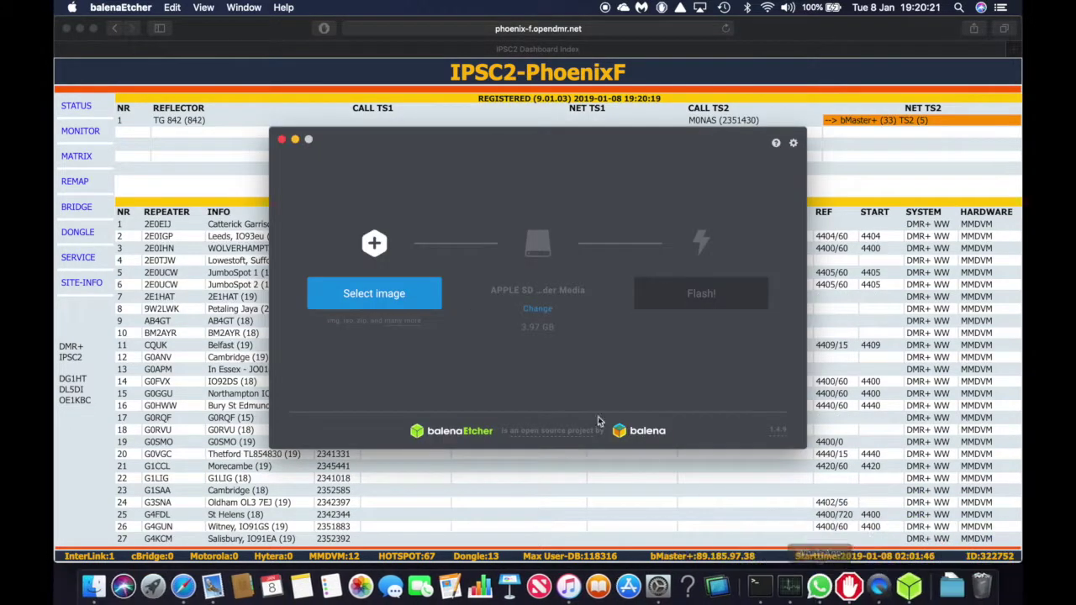
Select the Pi-Star .img from the Desktop and start flashing it to the SD card
left_click(374, 295)
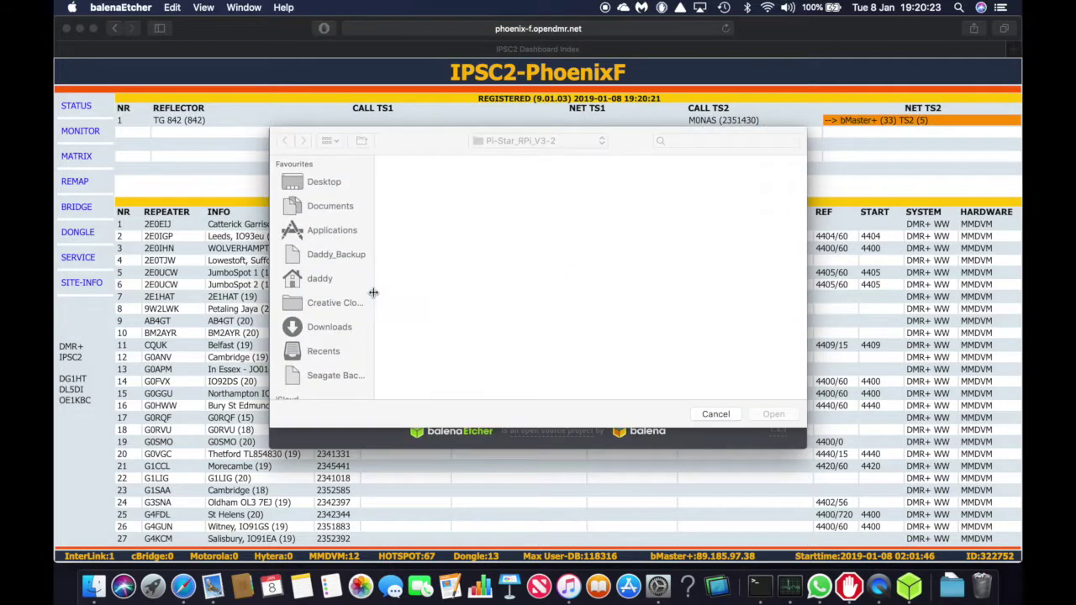
left_click(328, 183)
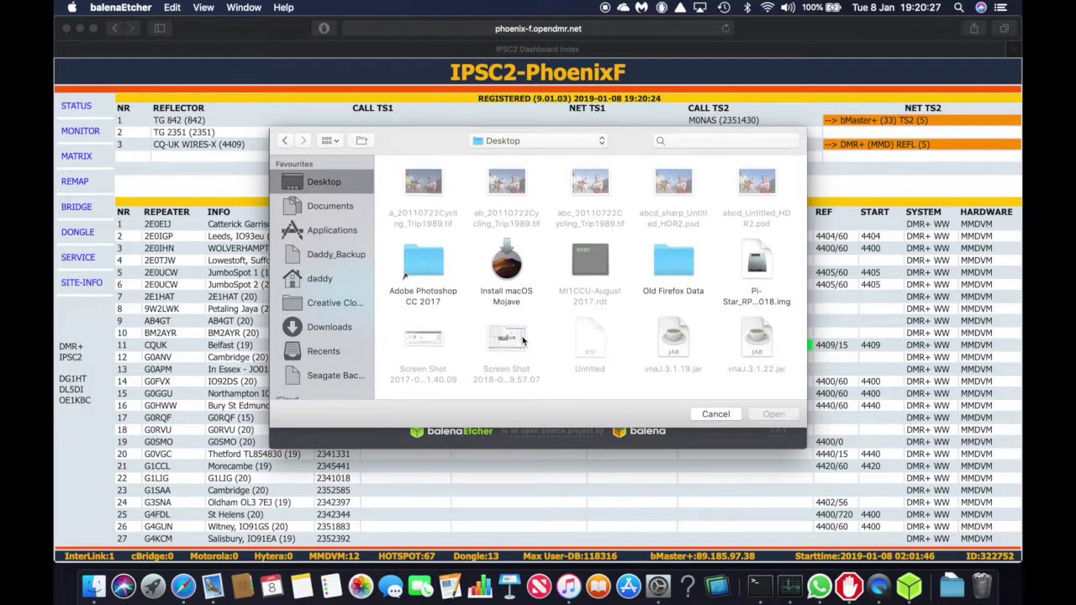
left_click(753, 260)
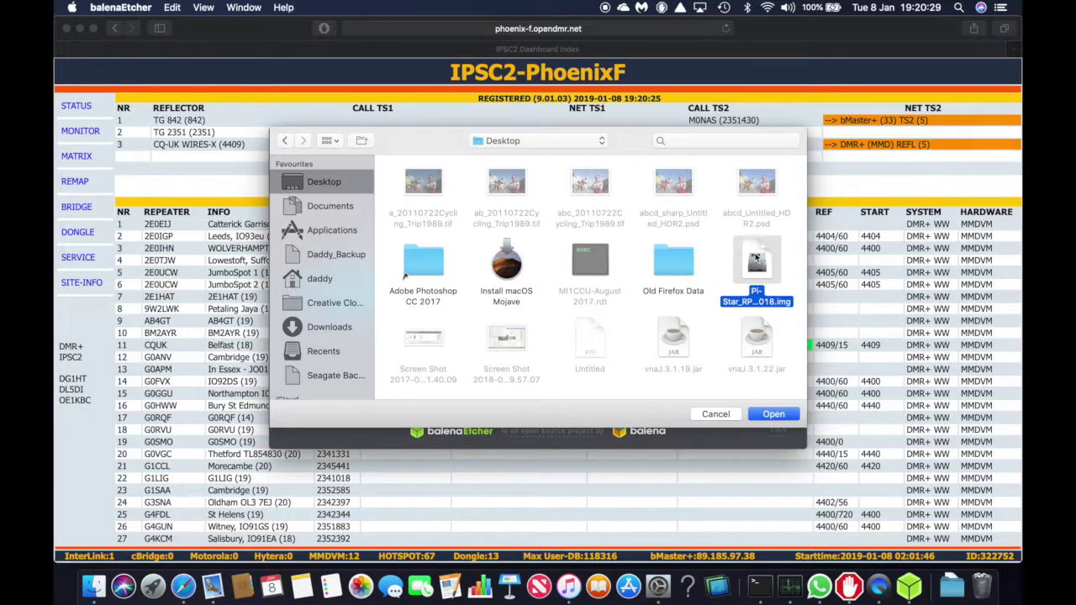
left_click(785, 415)
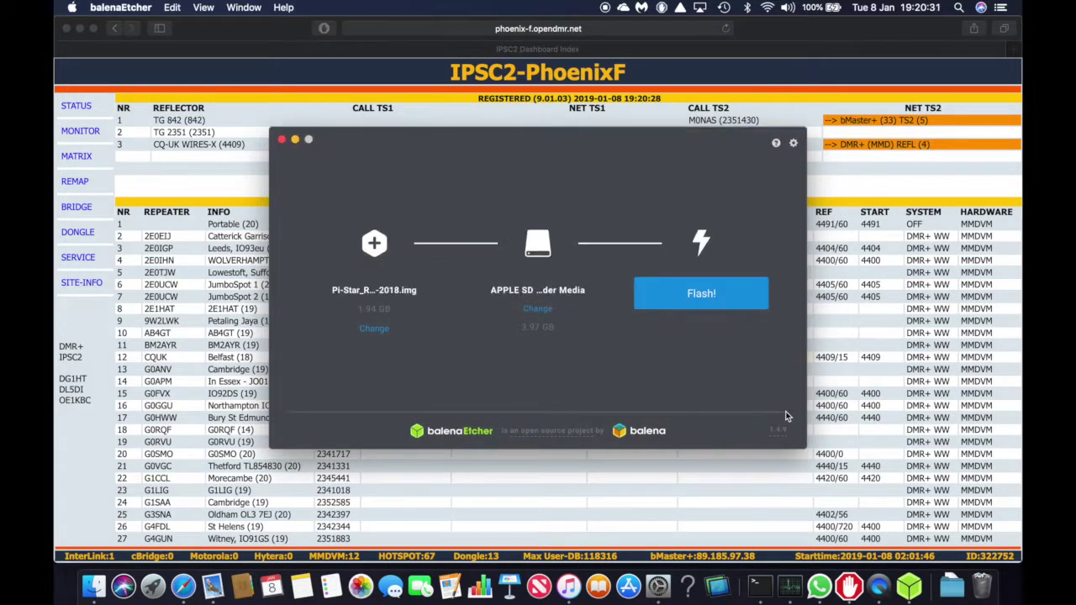
left_click(704, 296)
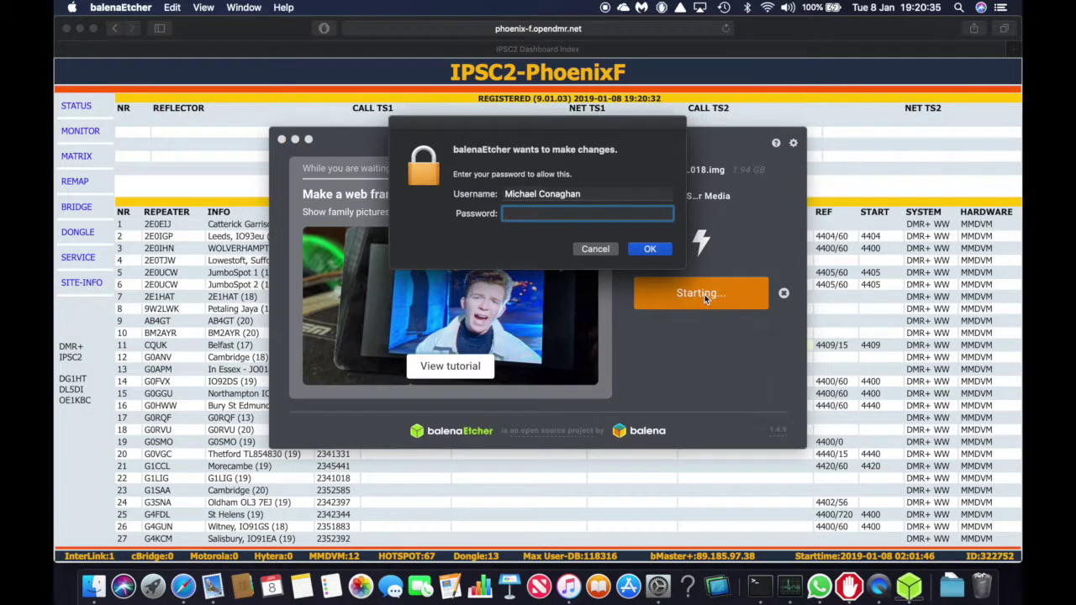
Enter the macOS account password so Etcher can write the Pi-Star image
type("•••")
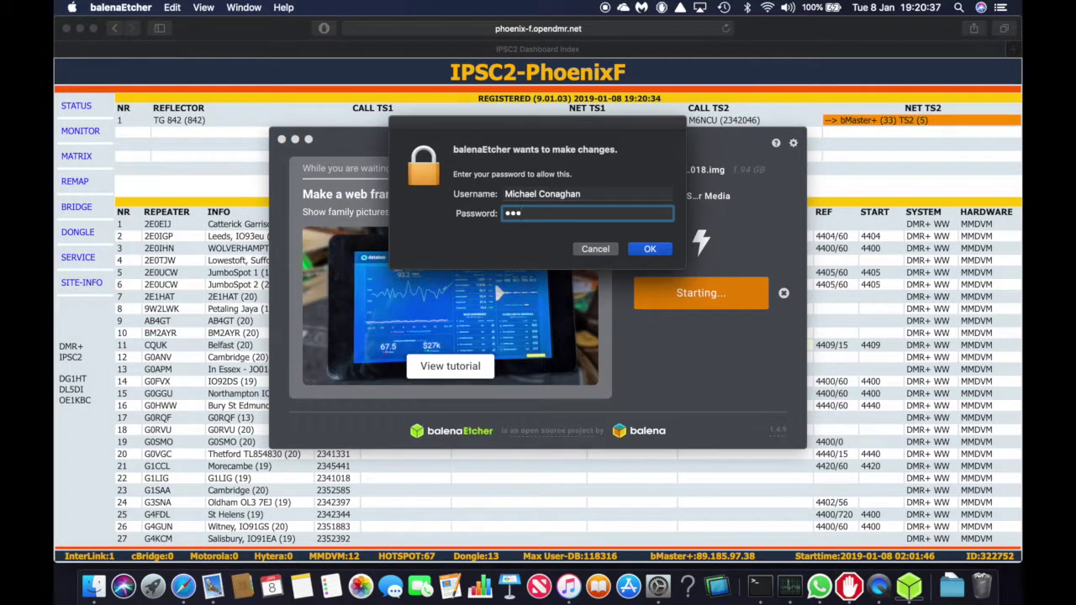
type("•••••")
key("Return")
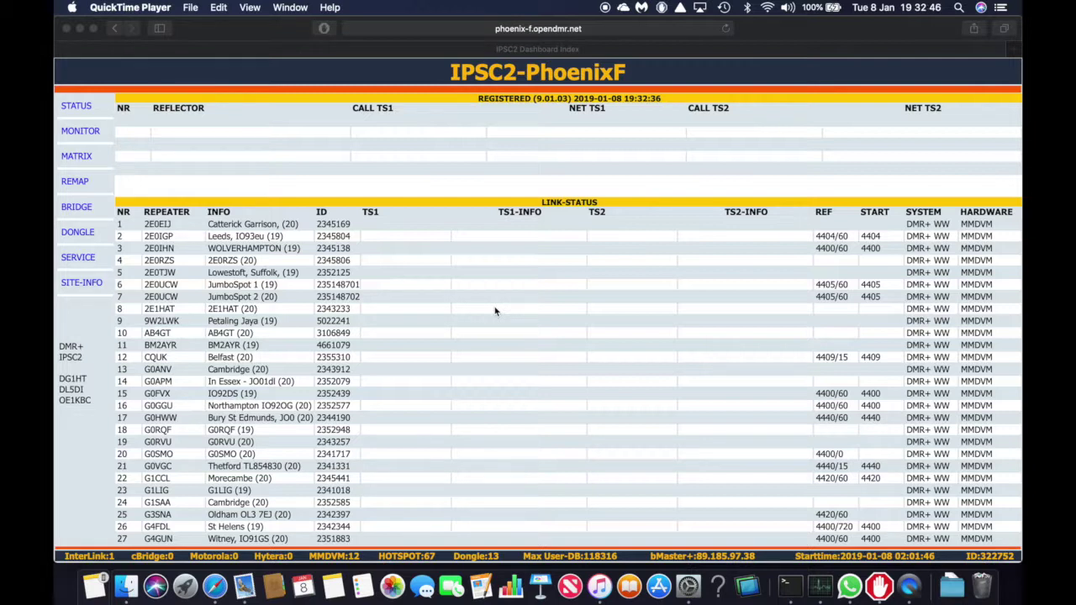
Join the Pi-Star-Setup Wi-Fi network with its WPA2 password, then return to Safari
left_click(769, 8)
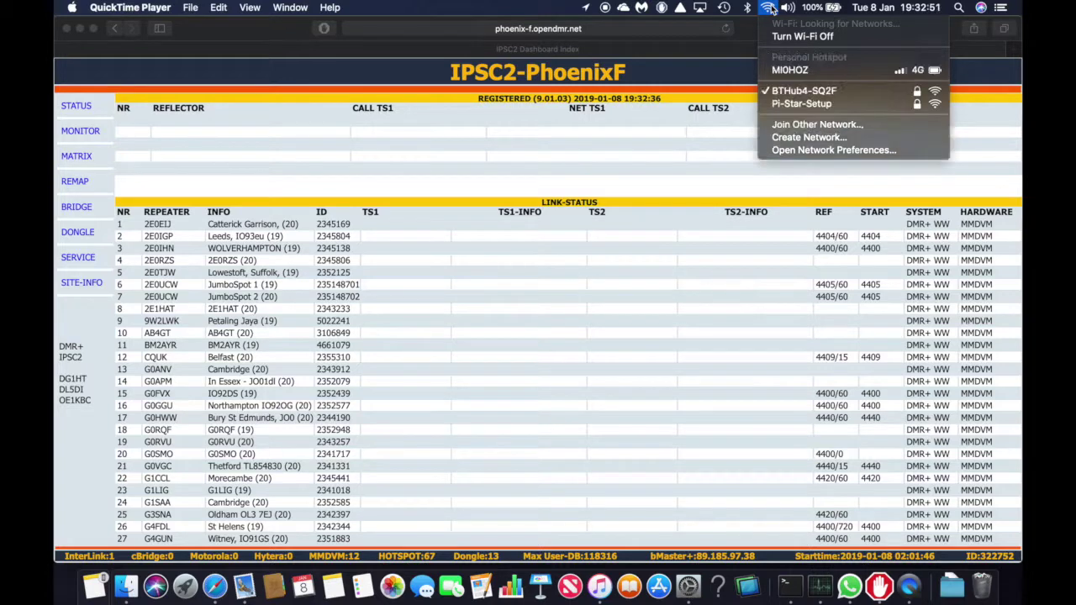
left_click(840, 105)
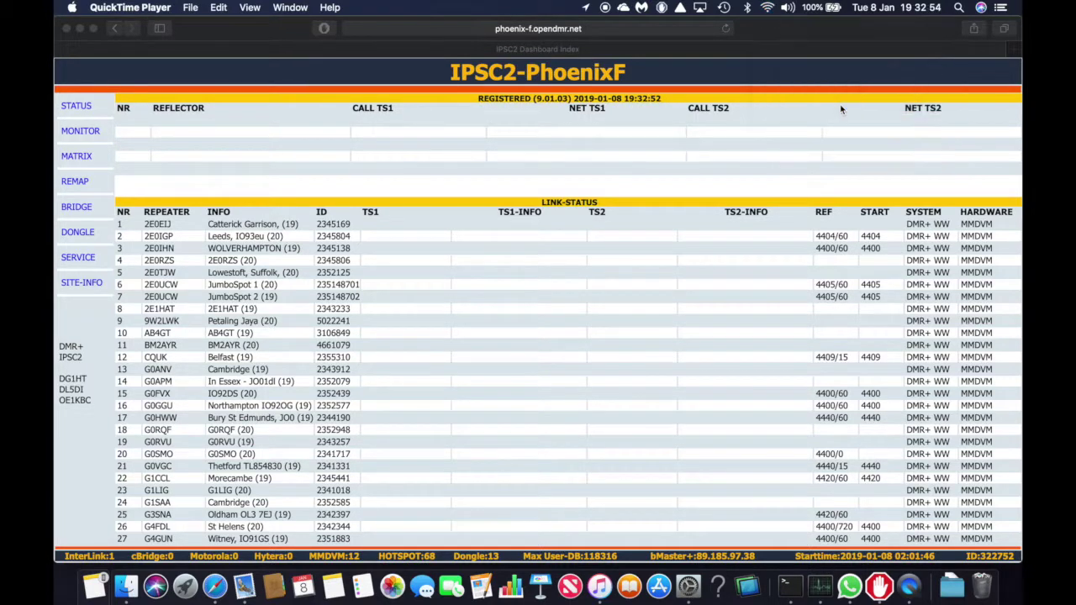
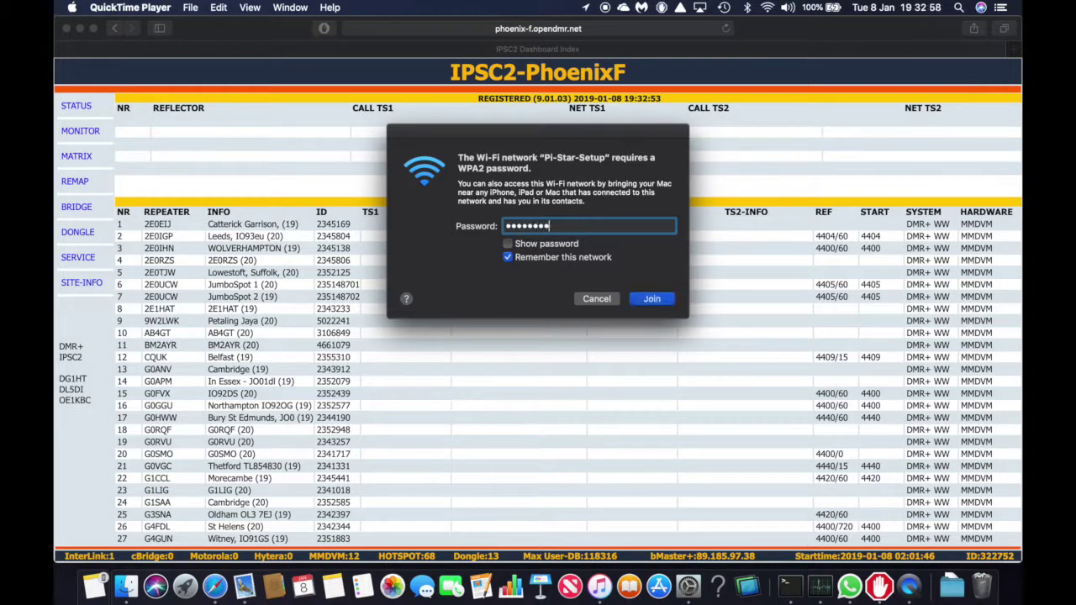
key("Return")
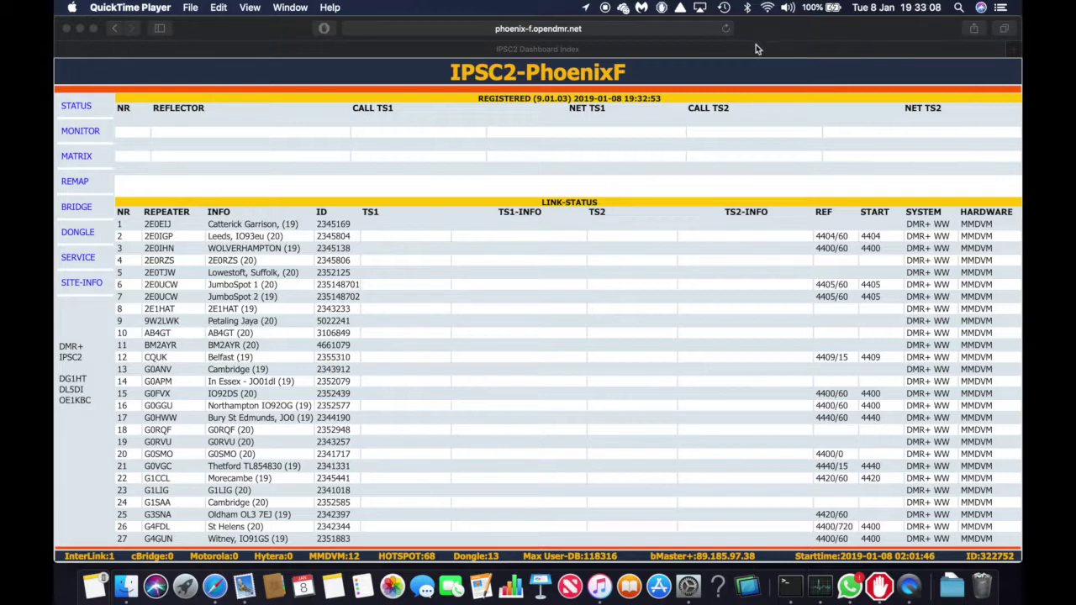
left_click(1014, 49)
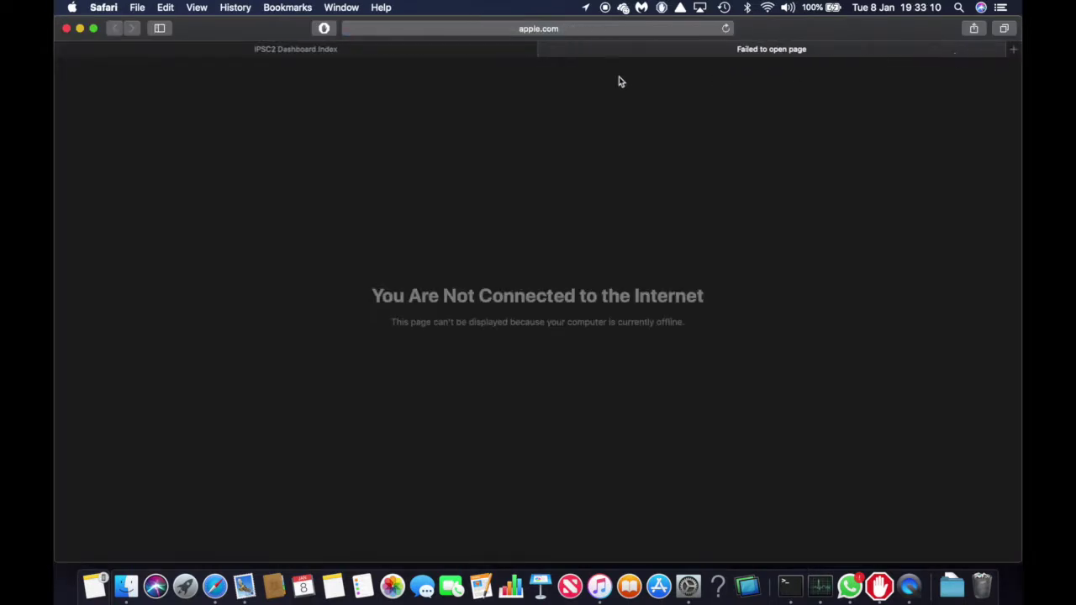
Load pi-star.local in a new tab, open Configuration and go to Wi-Fi setup
left_click(577, 34)
type("pi")
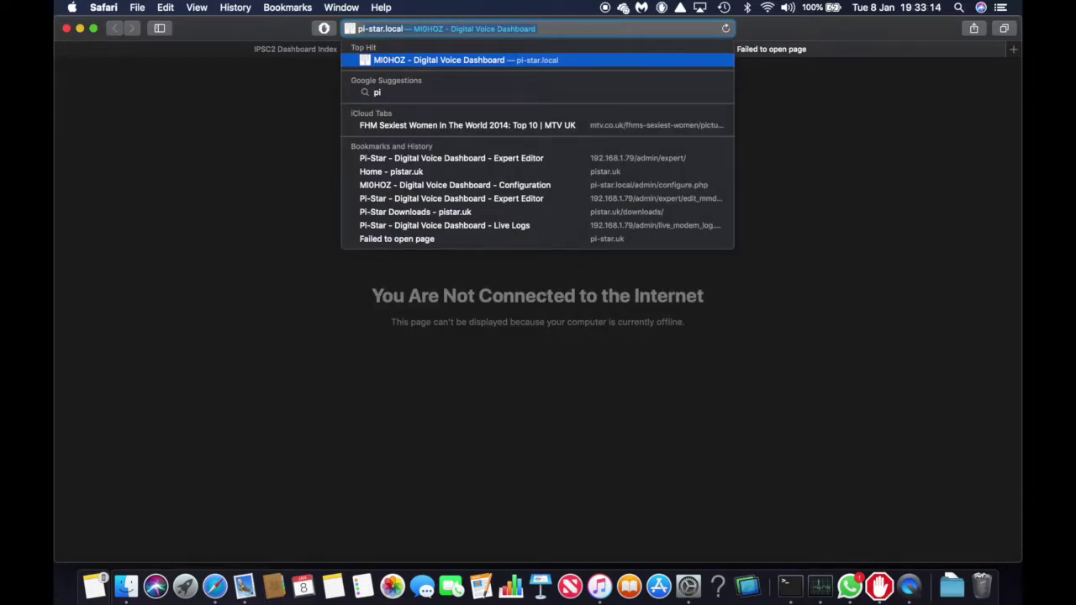
key("Return")
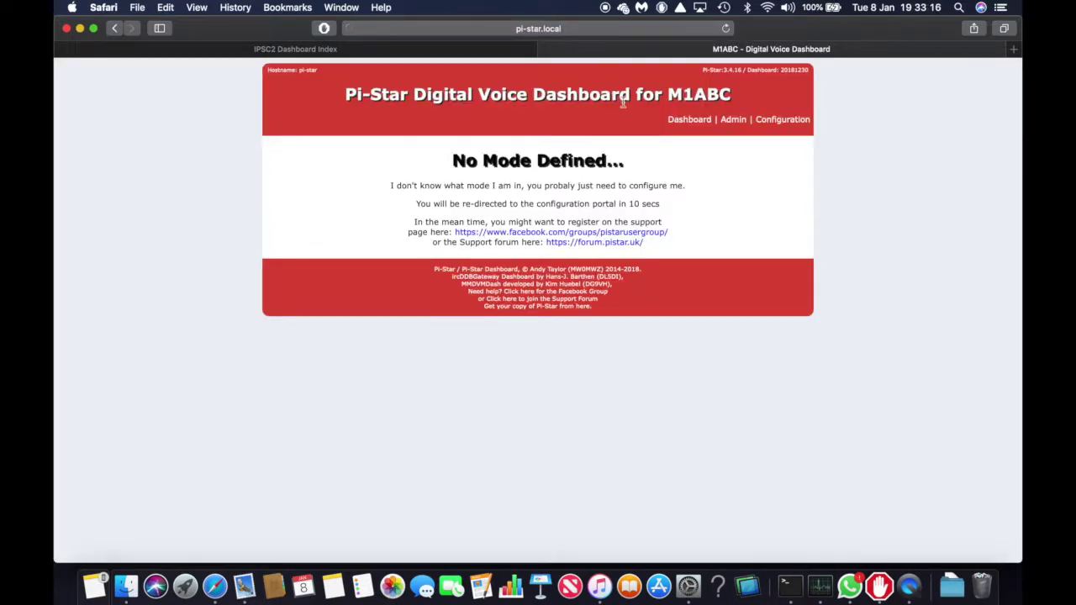
left_click(767, 124)
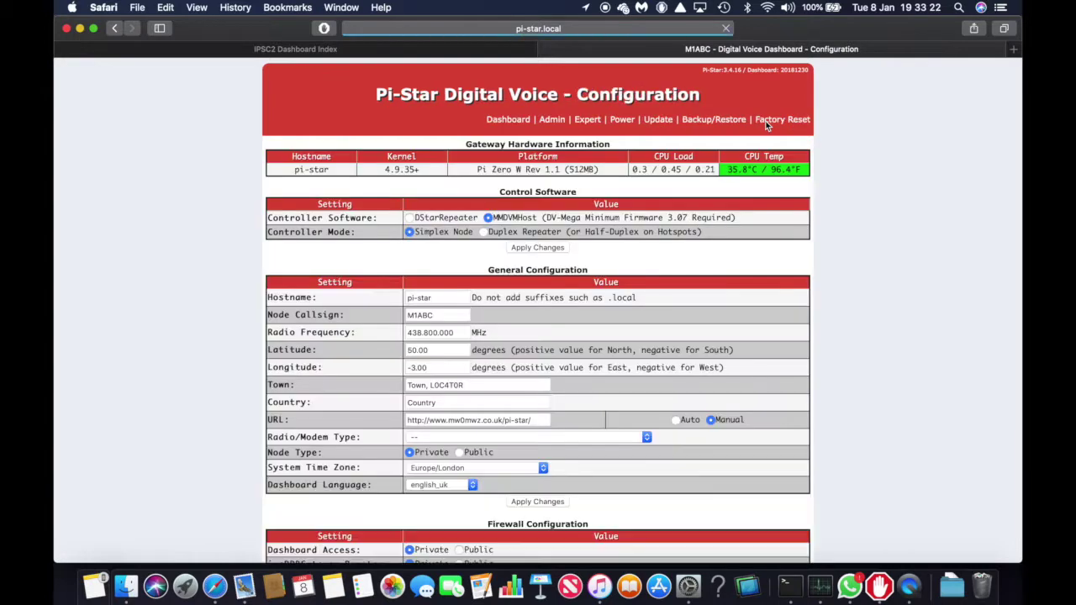
scroll(556, 403, "down", 10)
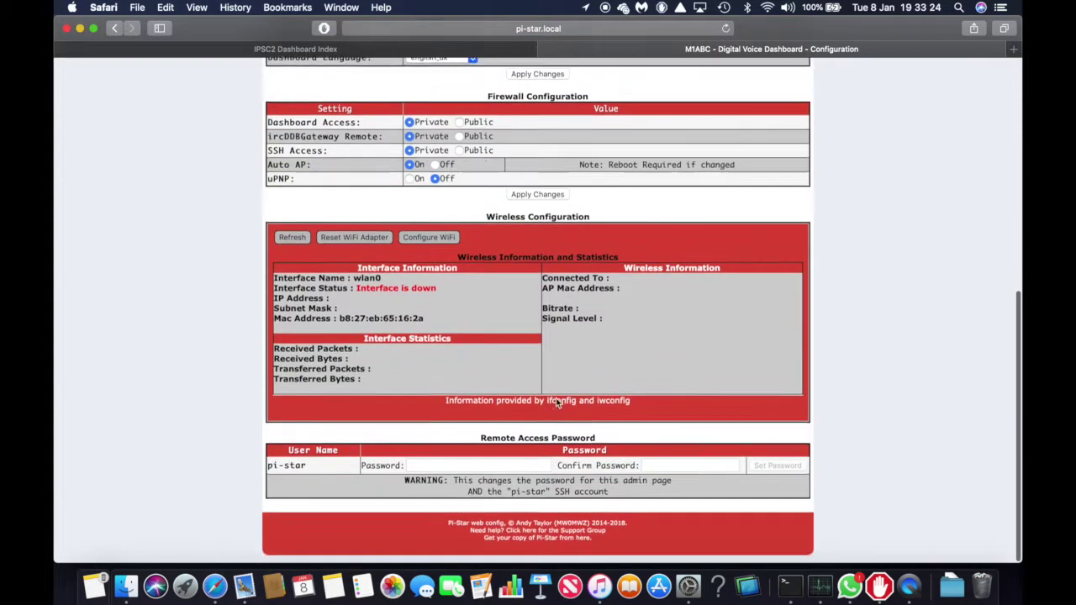
scroll(551, 398, "up", 1)
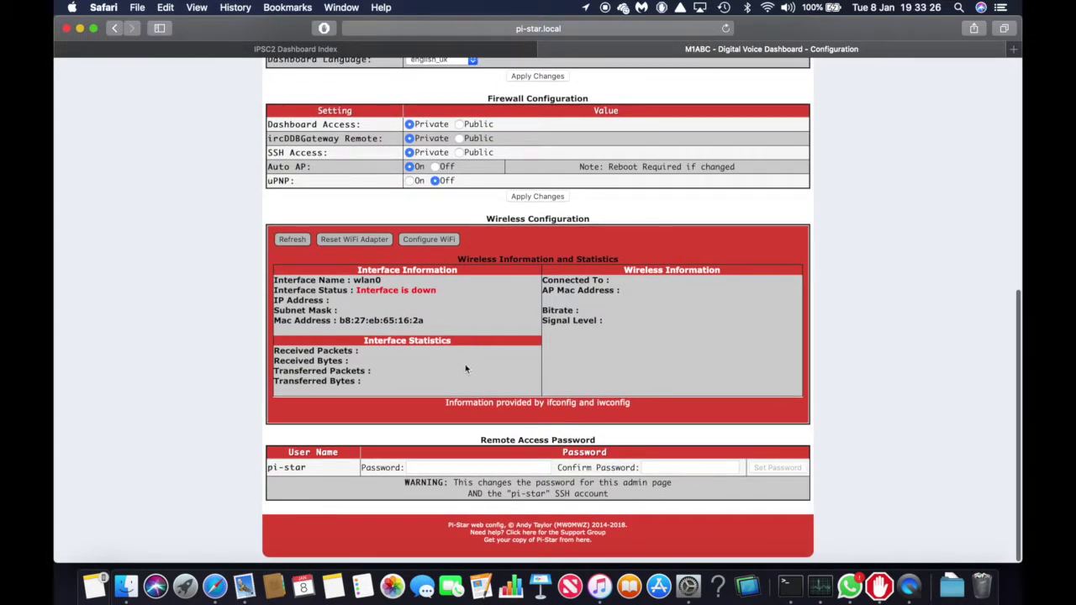
left_click(444, 241)
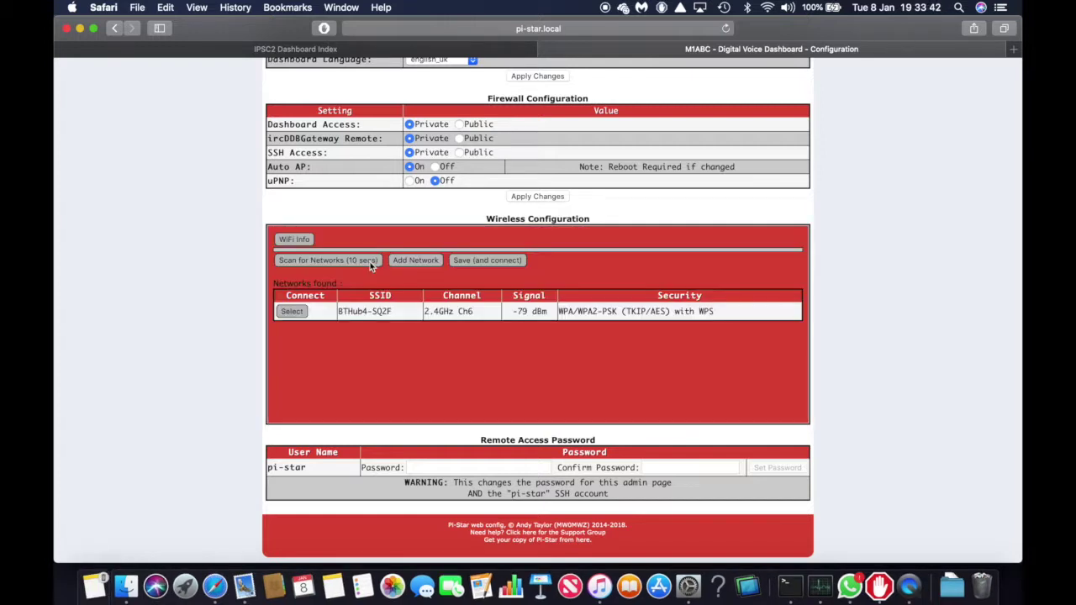
Add BTHub4-SQ2F with its passphrase as Network 0, save, and decline browser password storage
left_click(290, 314)
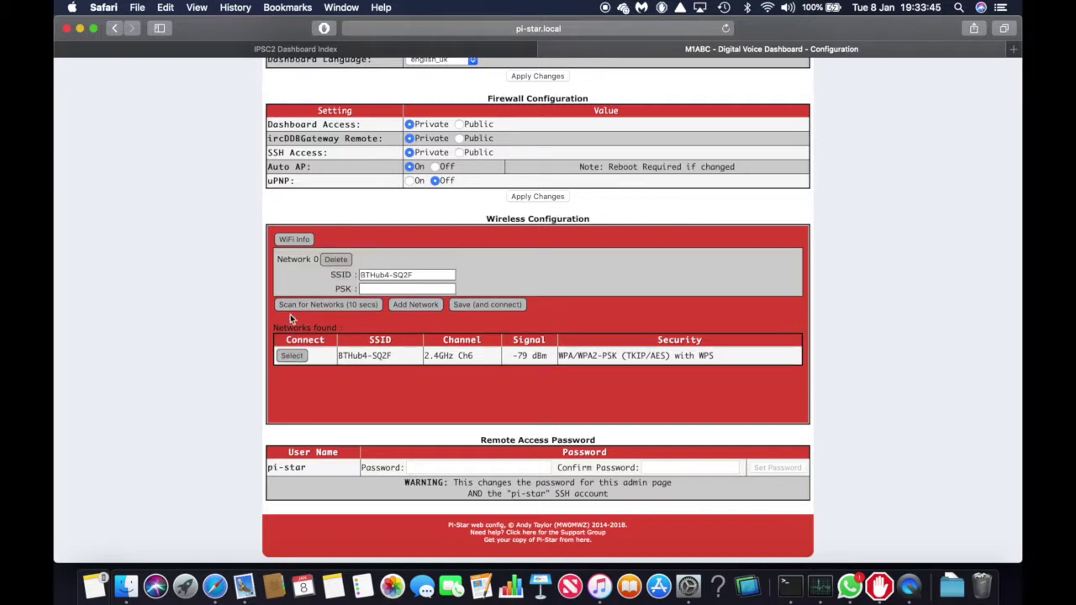
left_click(382, 289)
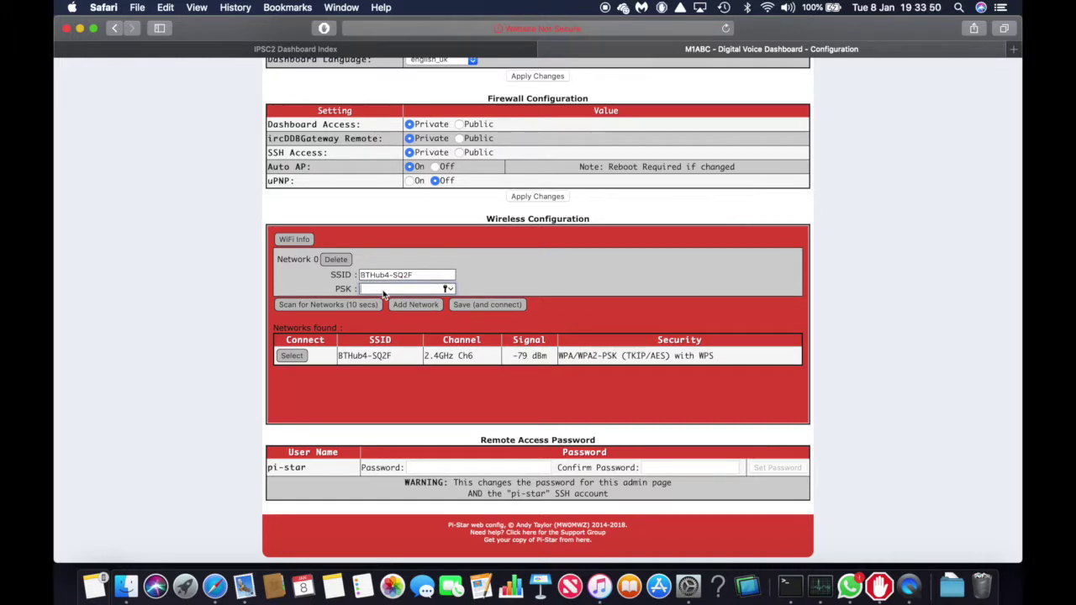
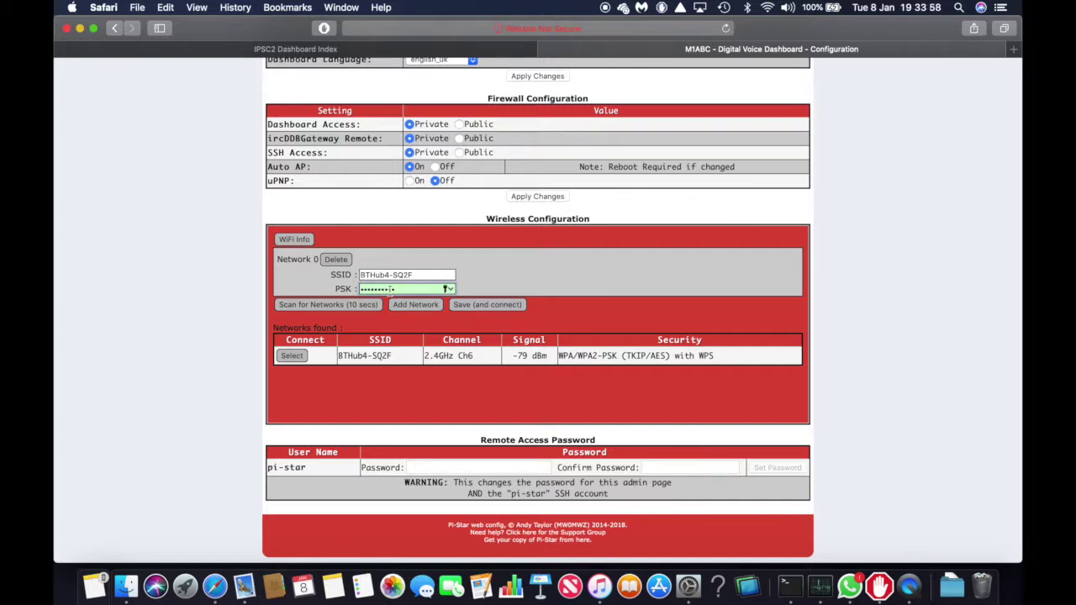
left_click(483, 307)
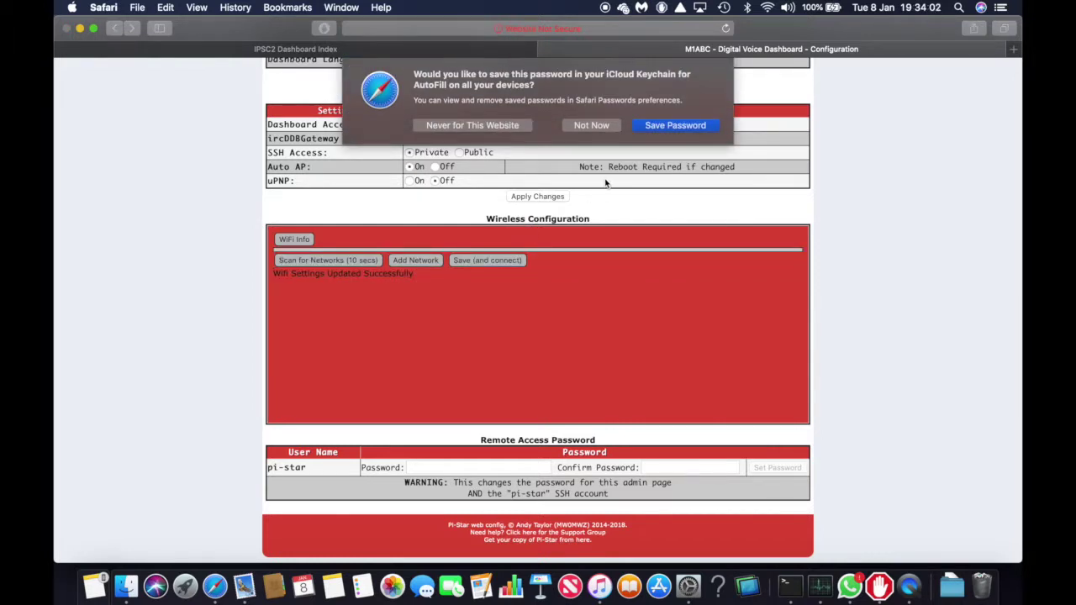
left_click(590, 125)
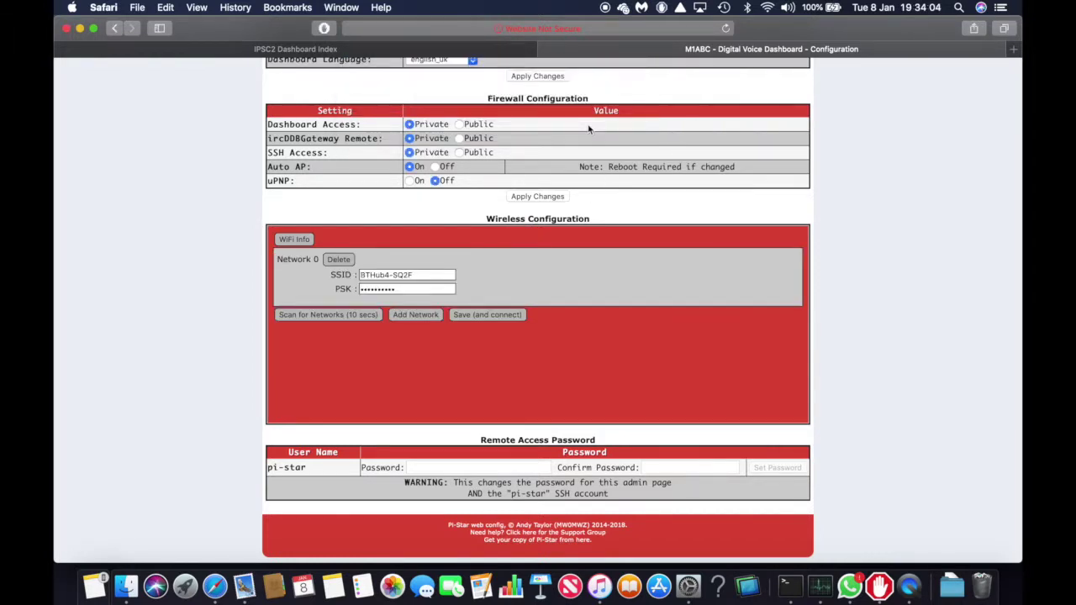
left_click(768, 9)
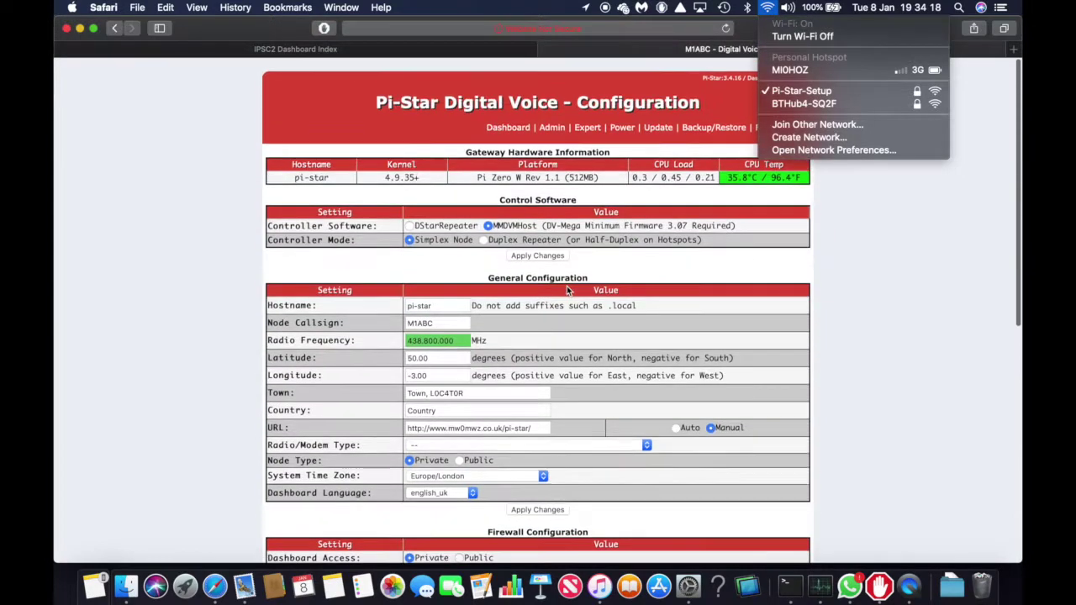
Reboot the Pi-Star hotspot from its Power page
left_click(630, 124)
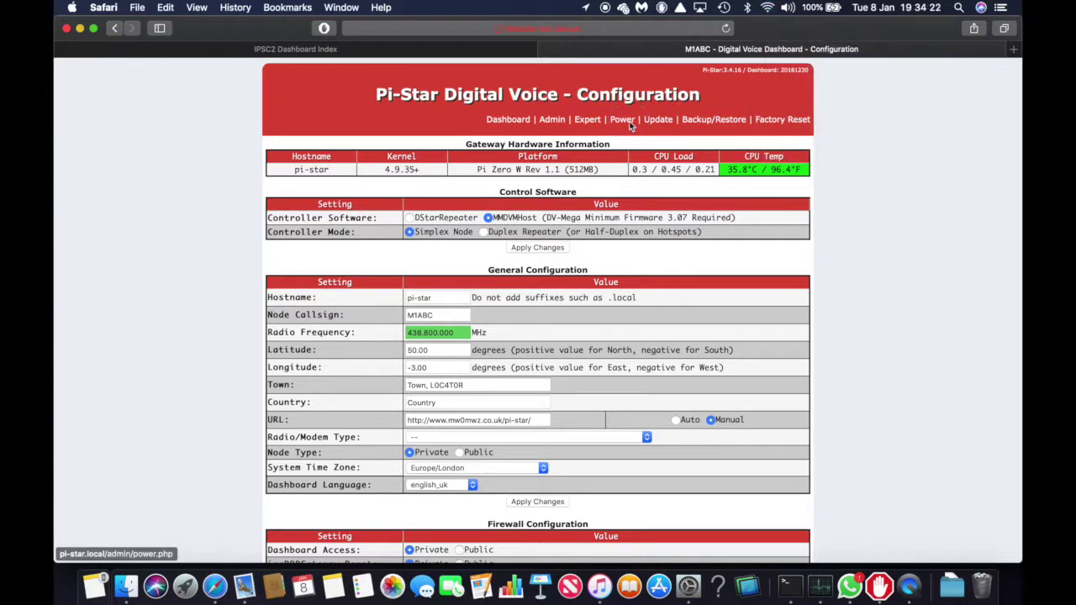
left_click(623, 121)
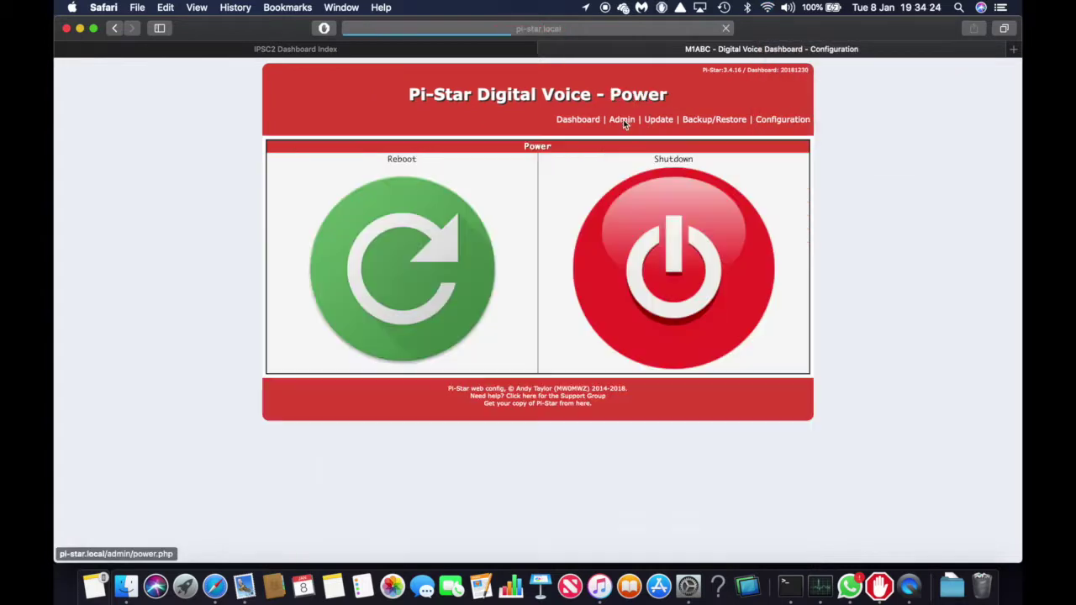
left_click(403, 266)
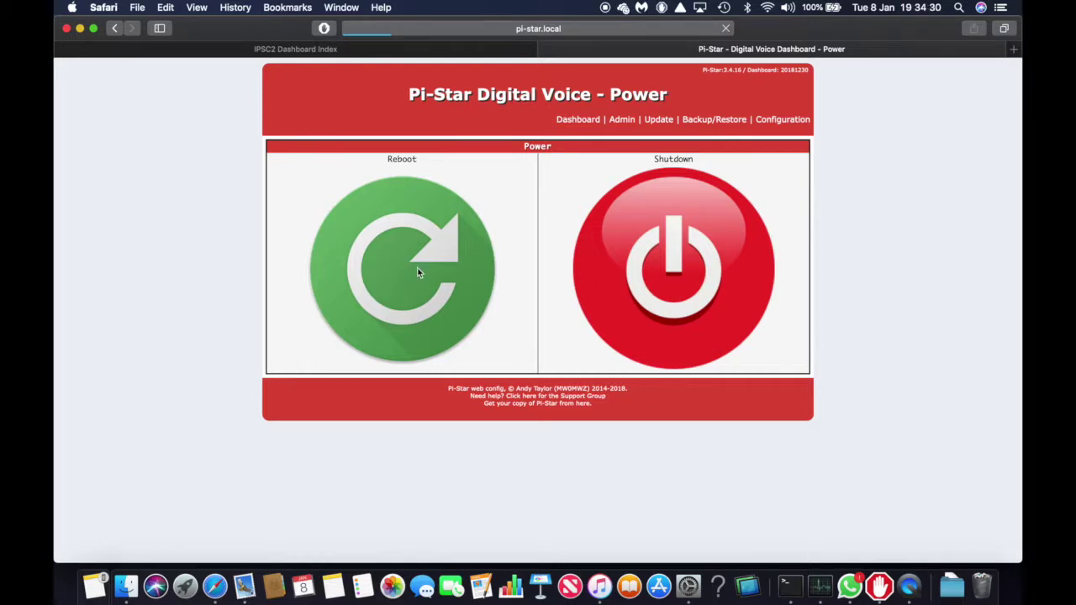
Switch the Mac's Wi-Fi to BTHub4-SQ2F and confirm it is connected
left_click(767, 7)
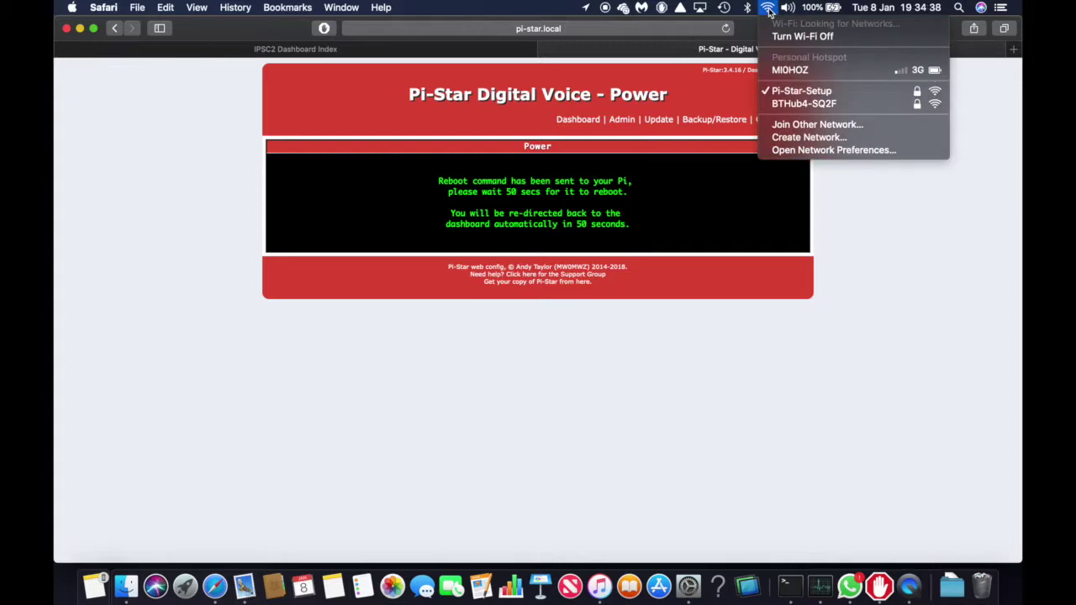
left_click(779, 104)
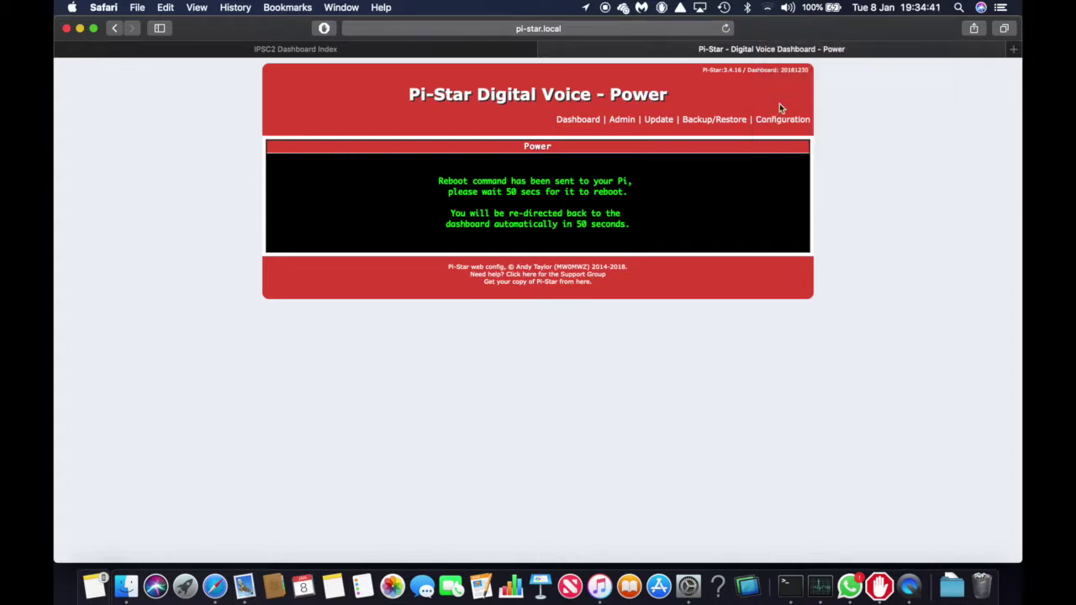
left_click(769, 10)
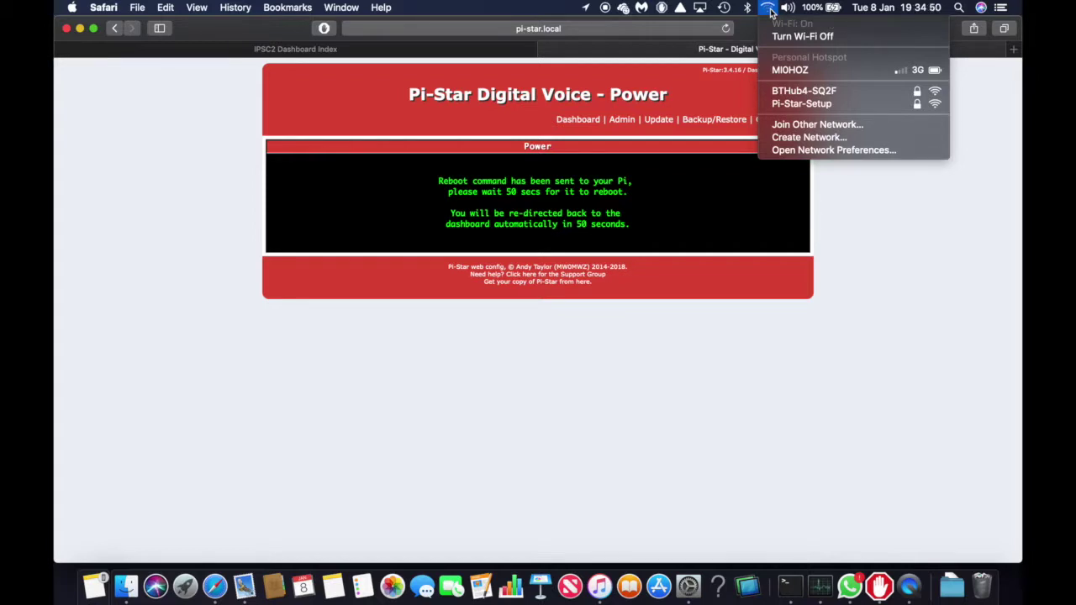
left_click(783, 91)
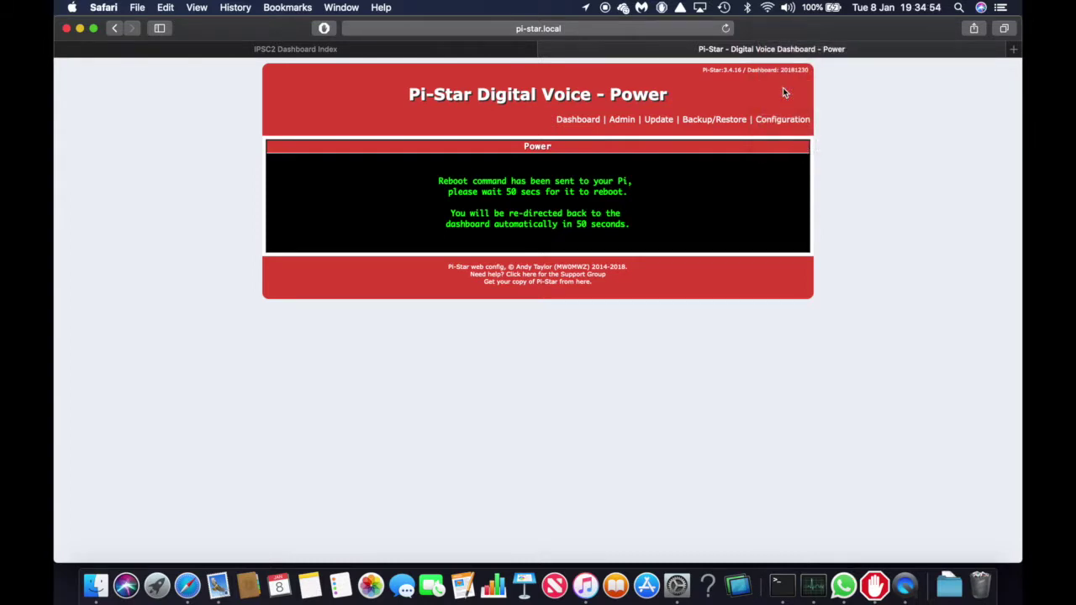
left_click(768, 9)
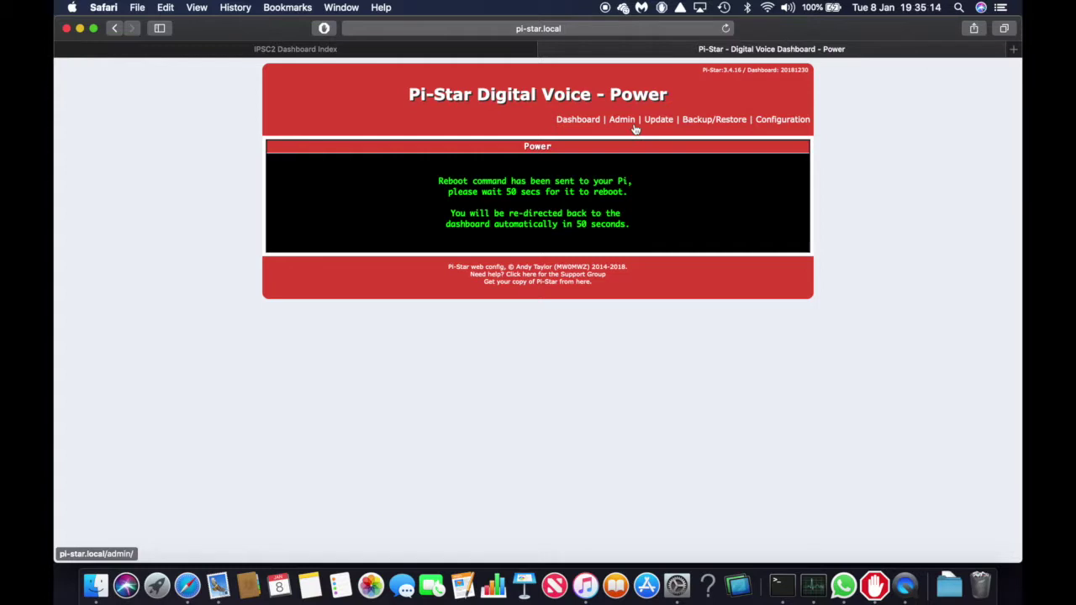
left_click(768, 9)
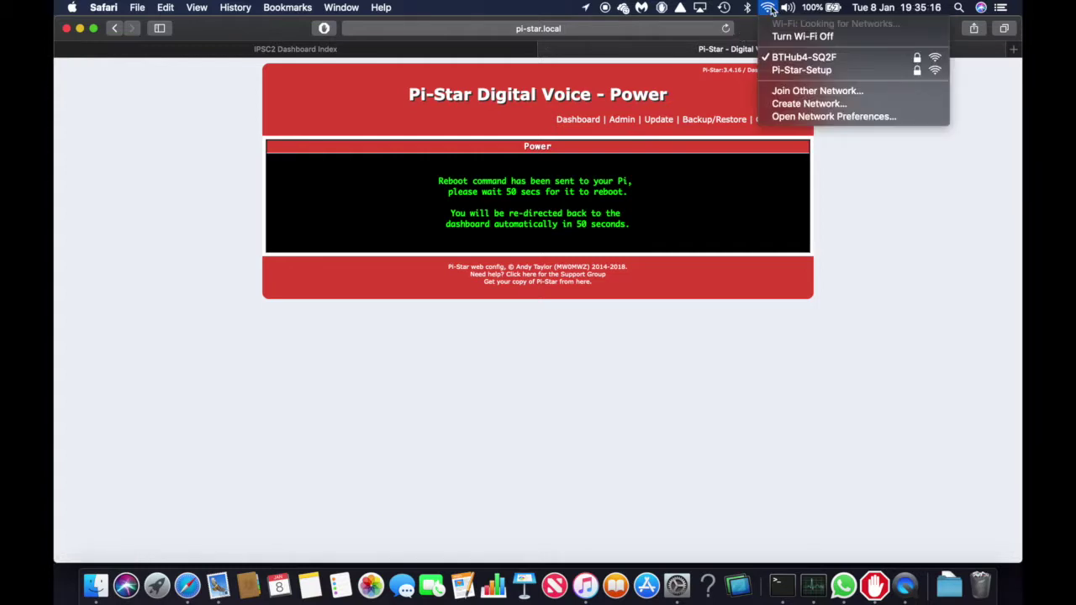
left_click(770, 8)
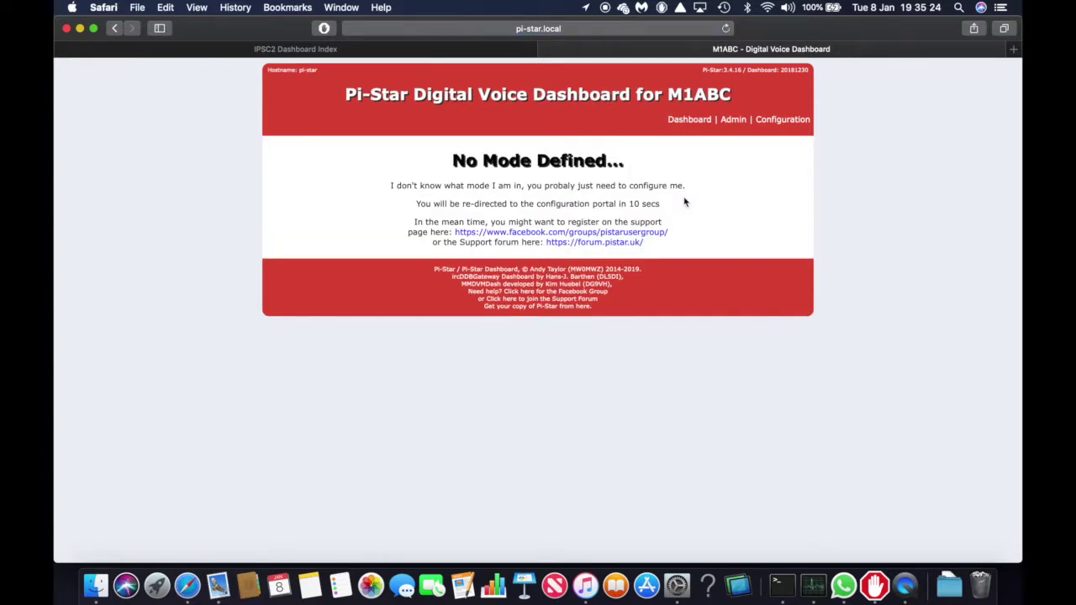
Replace the node callsign with the owner's callsign and set the radio frequency to 438.587.500 MHz
left_click(778, 121)
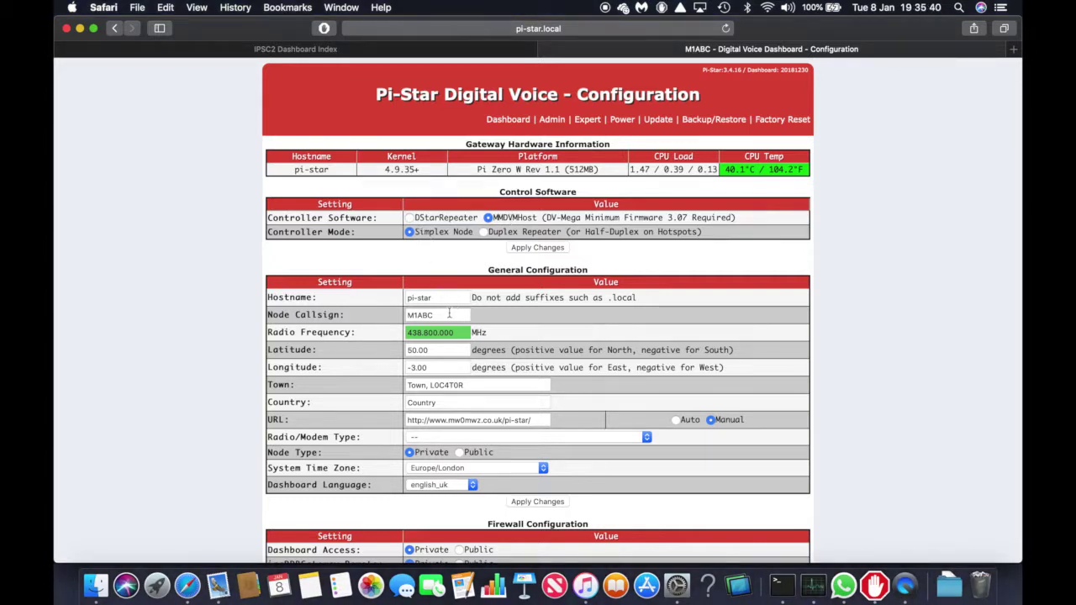
double_click(448, 314)
type("MI0HOZ")
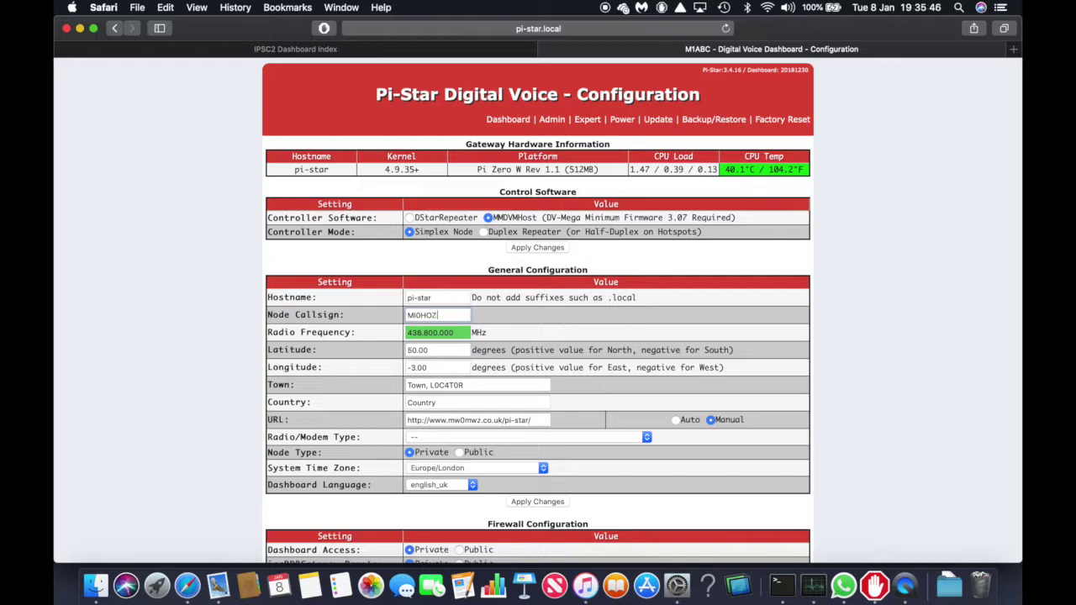
left_click(425, 333)
type("438.587")
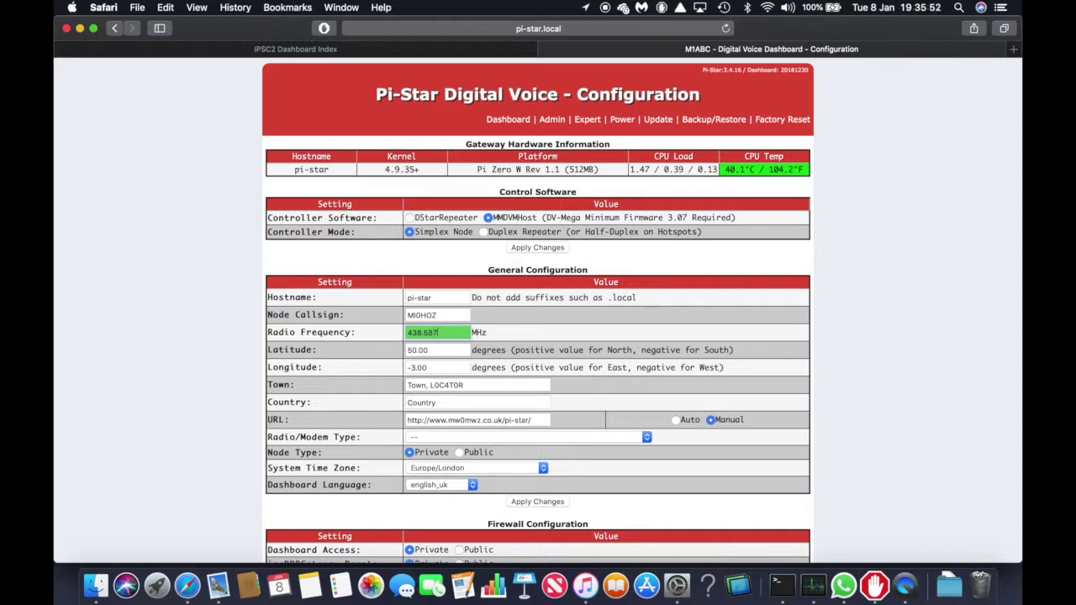
type(".500")
Enter latitude 54.9, longitude 7.3, town 'Strabane, IO64HT' and country 'UK'
key("Tab")
type("54.9")
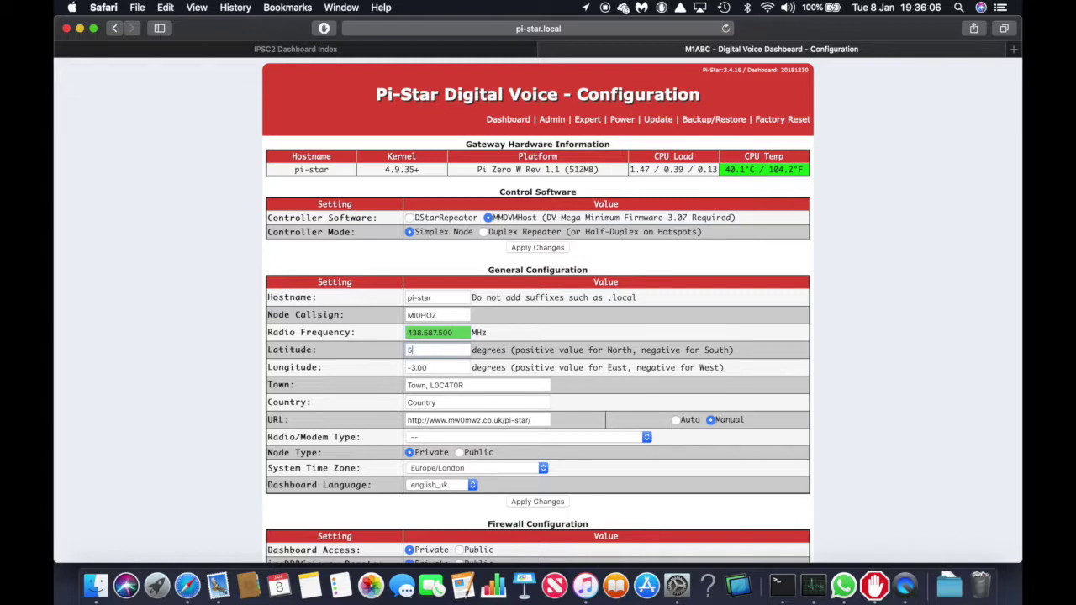
double_click(418, 368)
type("7.3")
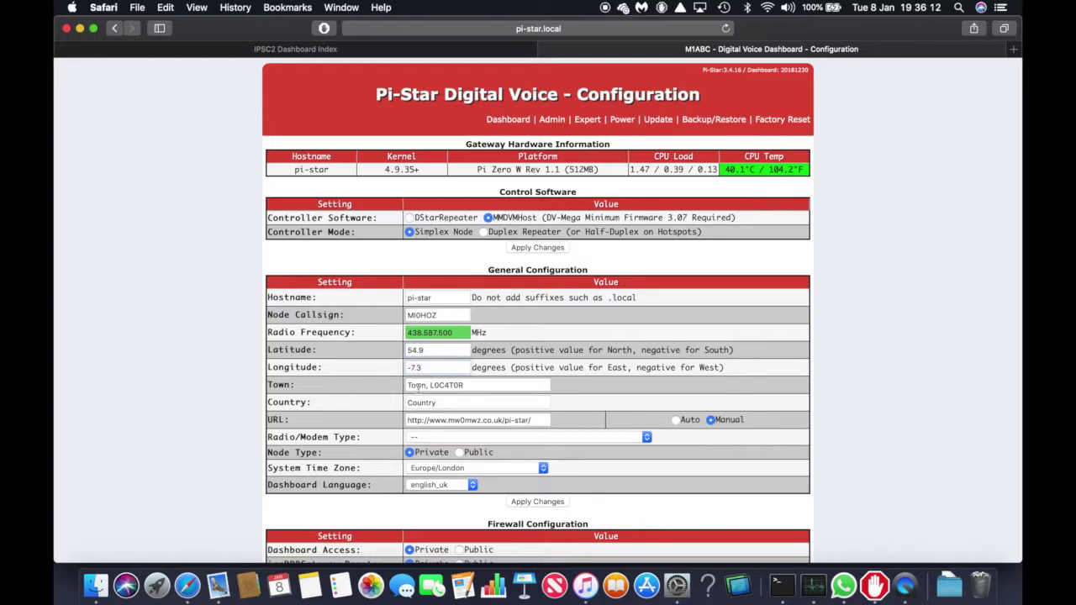
triple_click(418, 385)
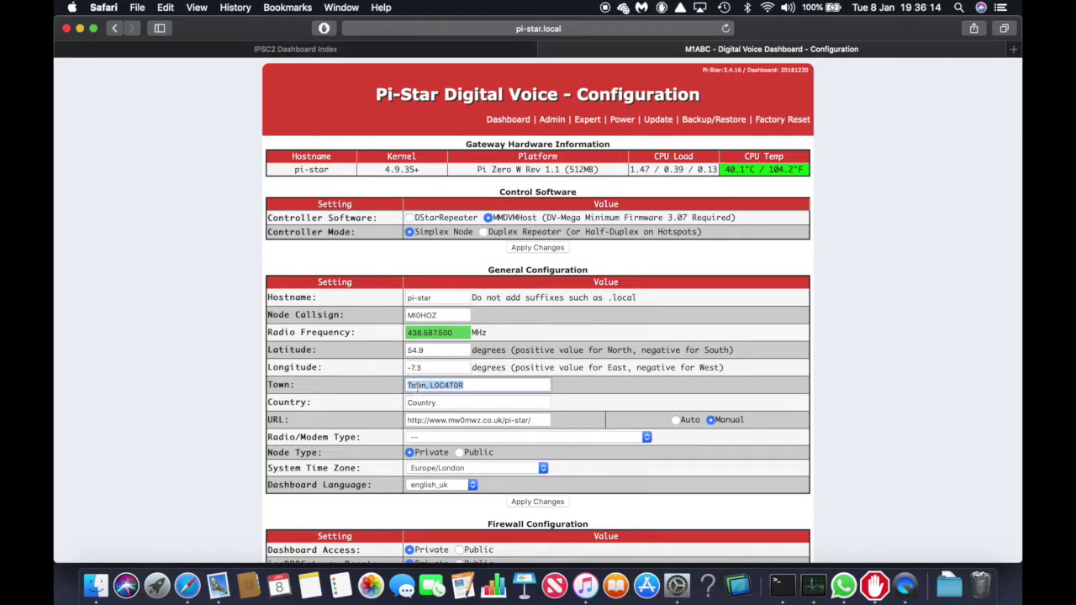
type("Strabane, IO64HT")
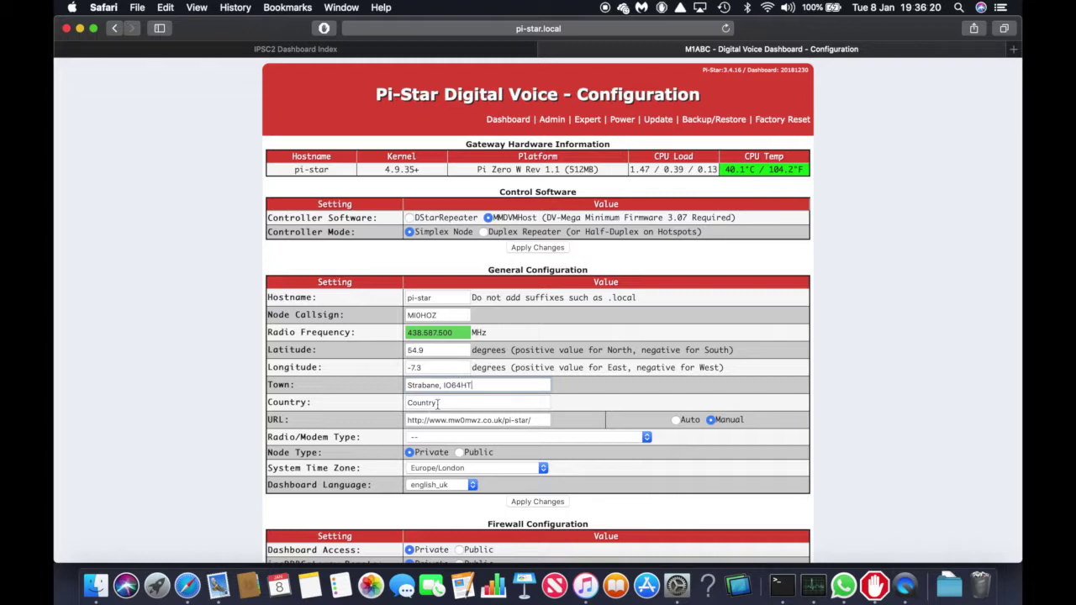
left_click(436, 403)
double_click(436, 402)
type("UK")
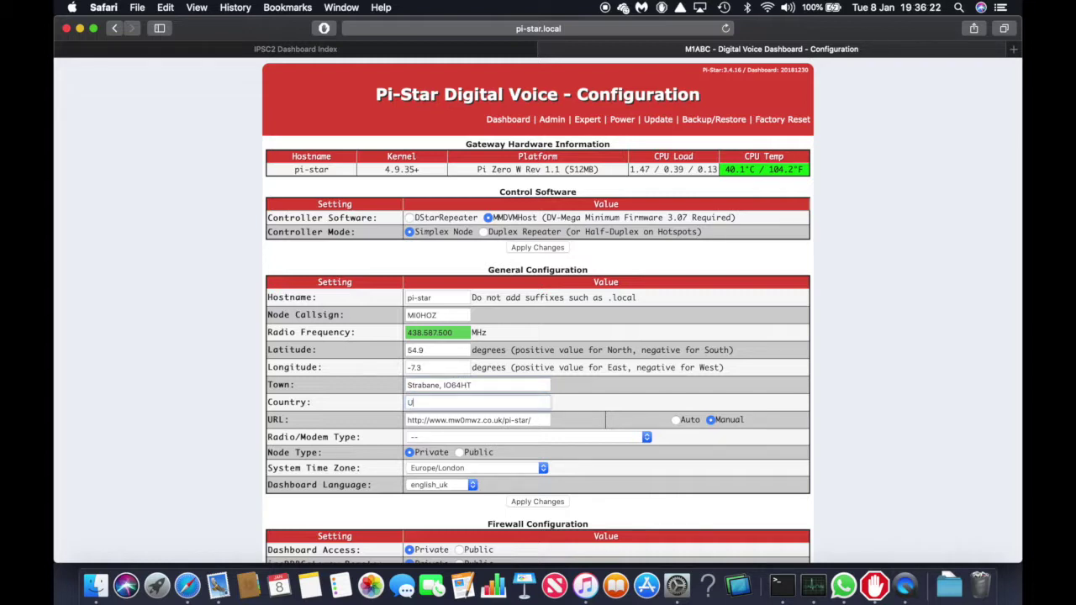
Set URL to Auto and modem type to STM32-DVM / MMDVM_HS - Raspberry Pi Hat (GPIO)
left_click(675, 420)
left_click(547, 436)
scroll(547, 470, "down", 3)
key("Escape")
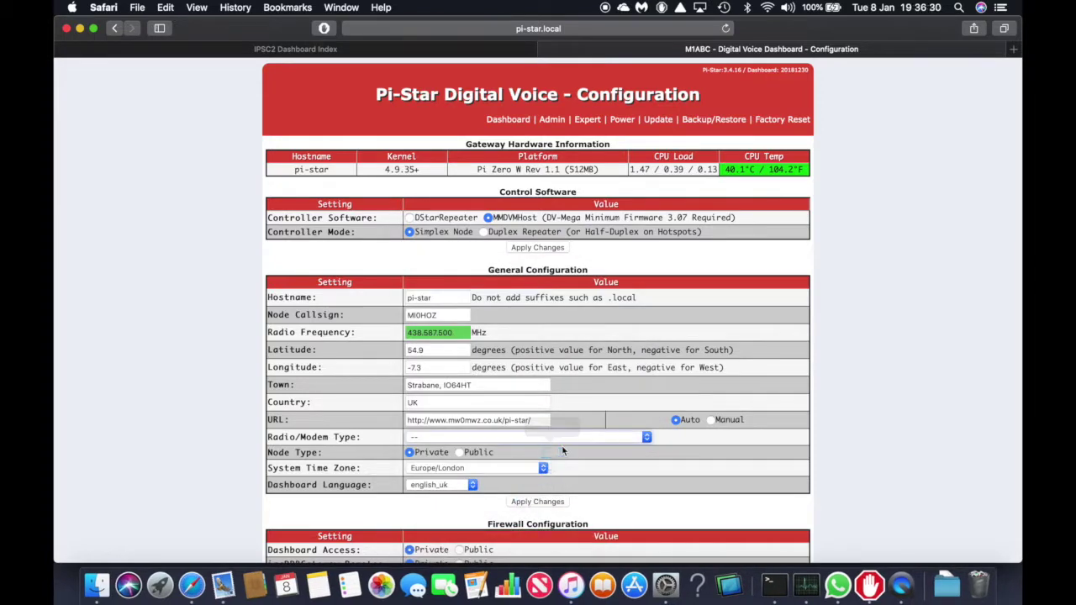
left_click(562, 439)
scroll(562, 546, "down", 5)
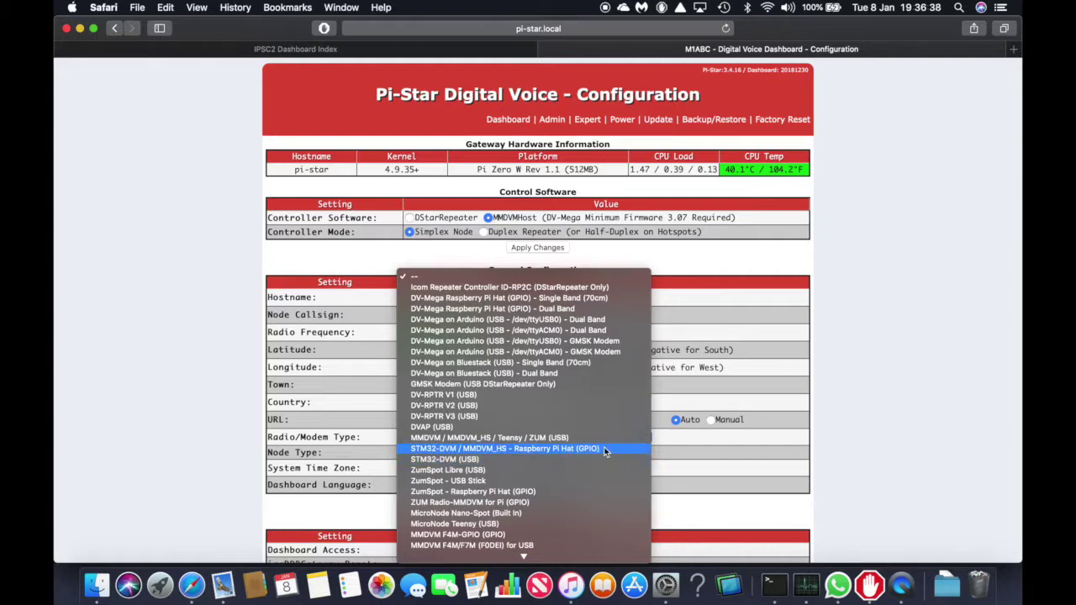
left_click(604, 452)
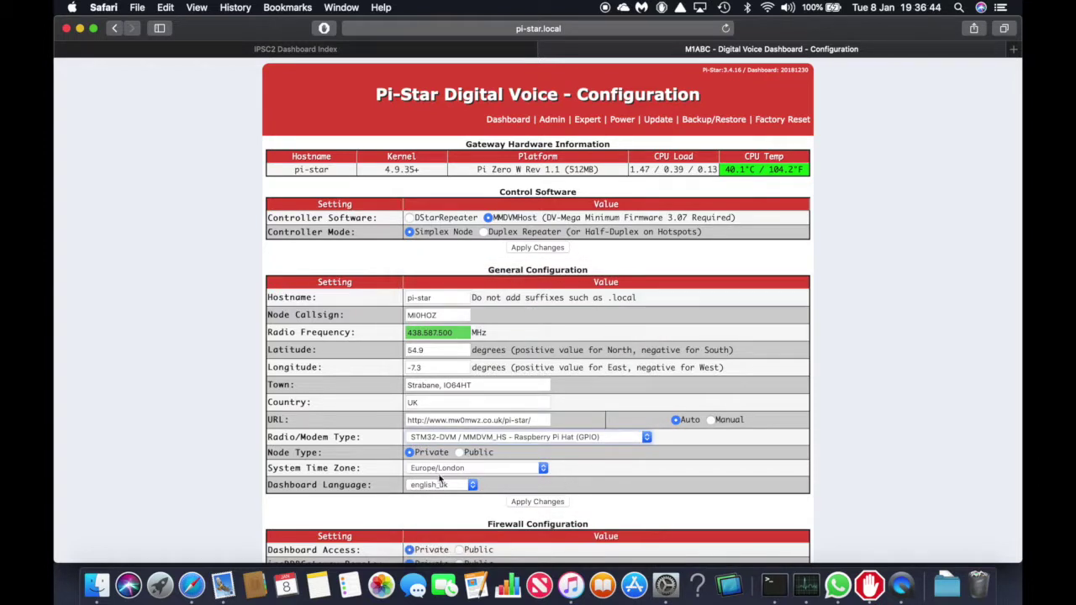
Apply the General Configuration changes and close the modem warning alert
left_click(535, 502)
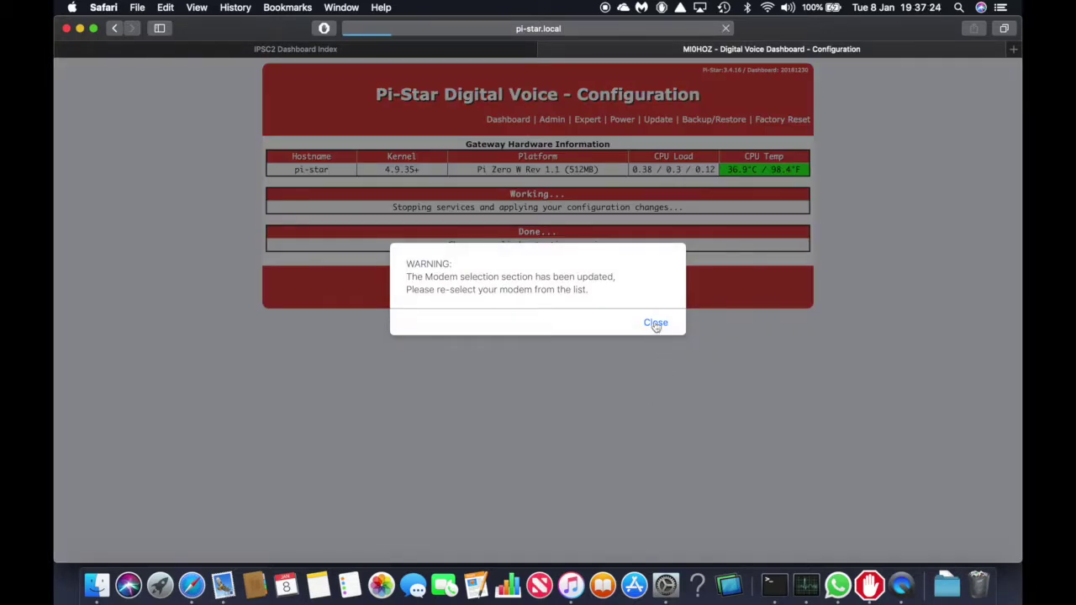
left_click(655, 322)
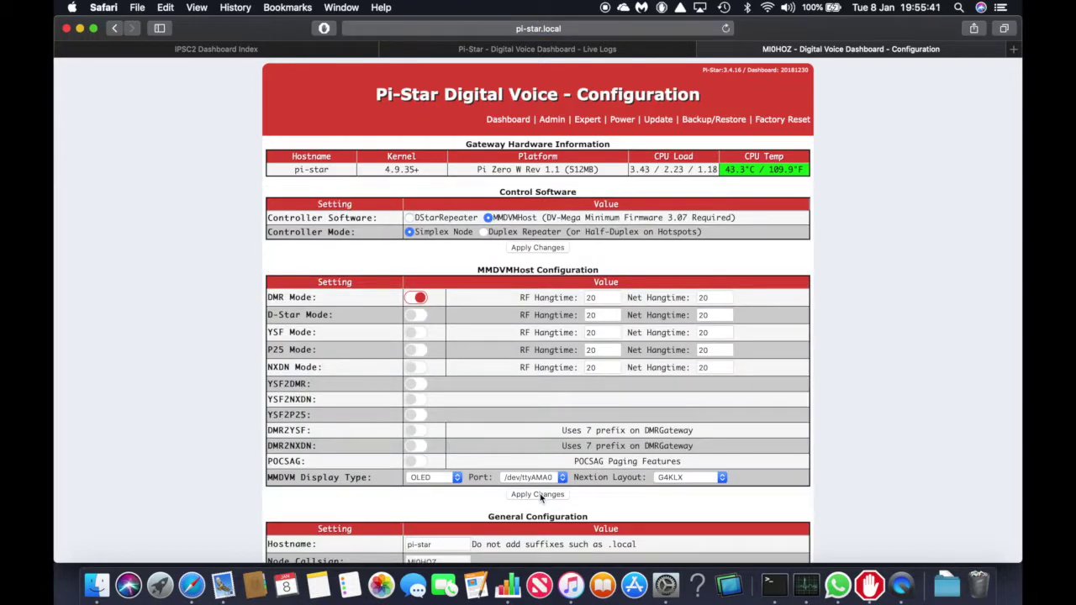
scroll(540, 496, "down", 5)
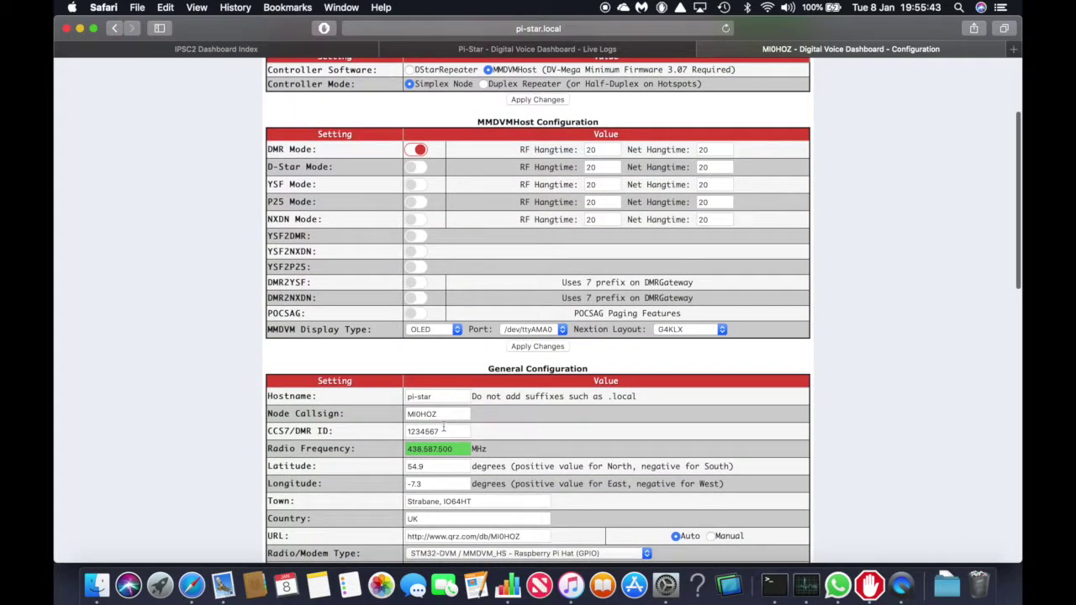
Replace the placeholder CCS7/DMR ID 1234567 with the owner's DMR ID and apply changes
double_click(444, 429)
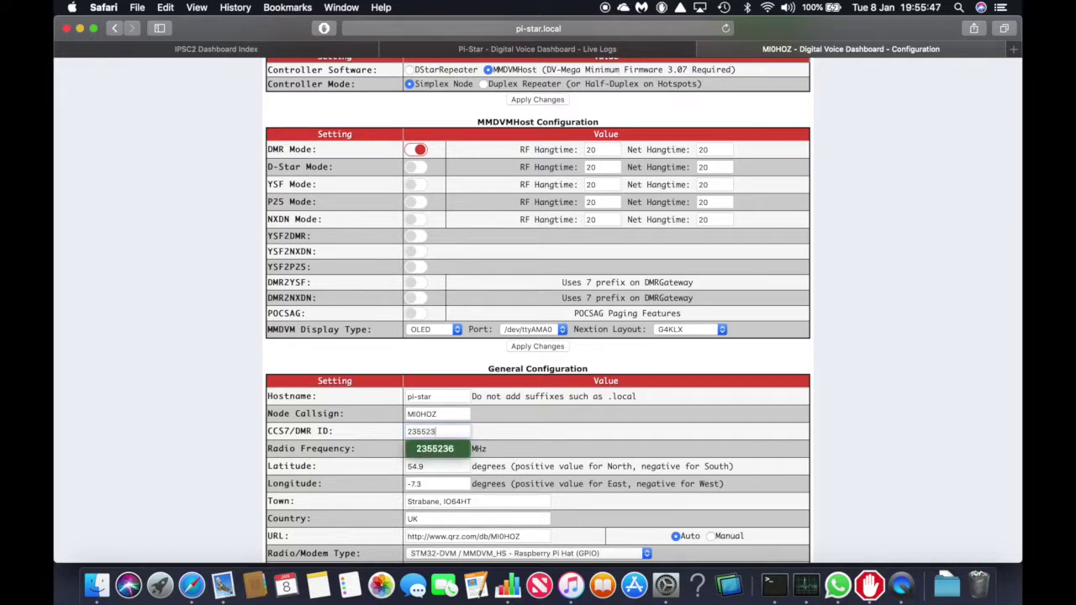
key("Tab")
scroll(530, 462, "down", 5)
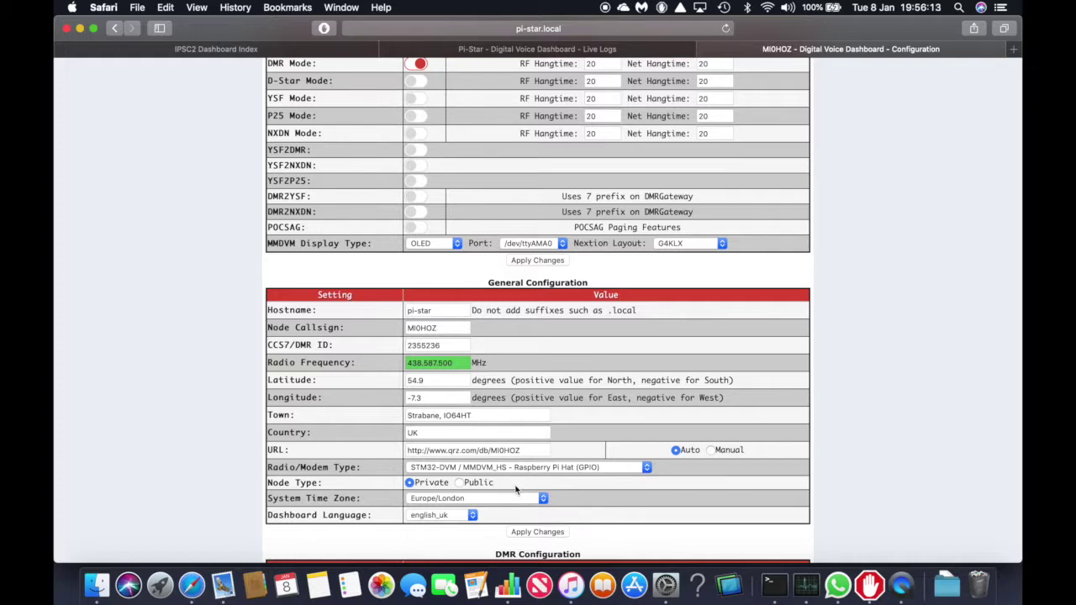
scroll(516, 490, "down", 2)
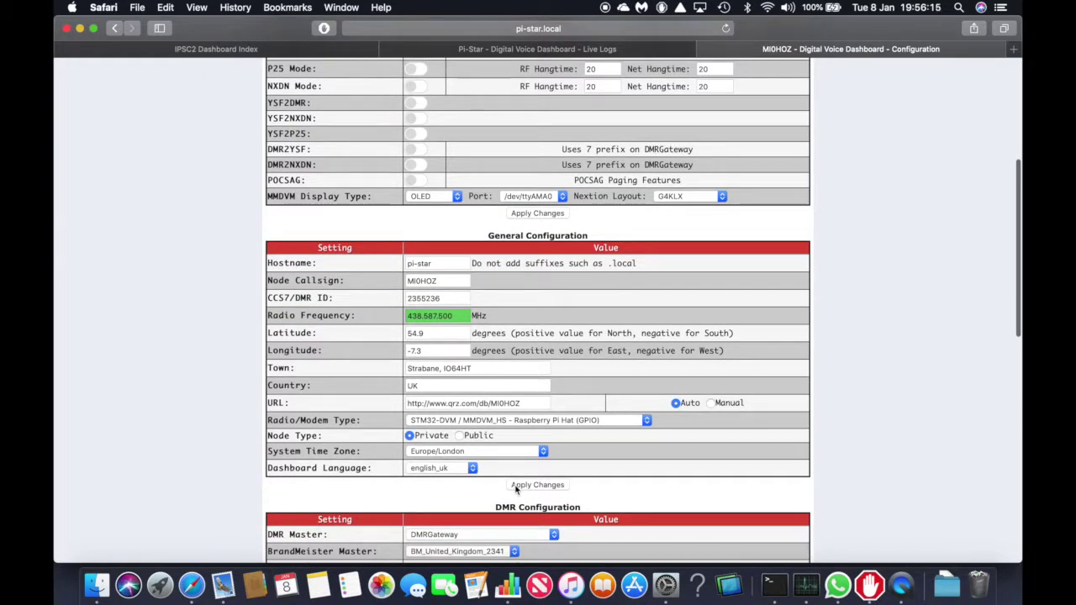
scroll(516, 489, "down", 2)
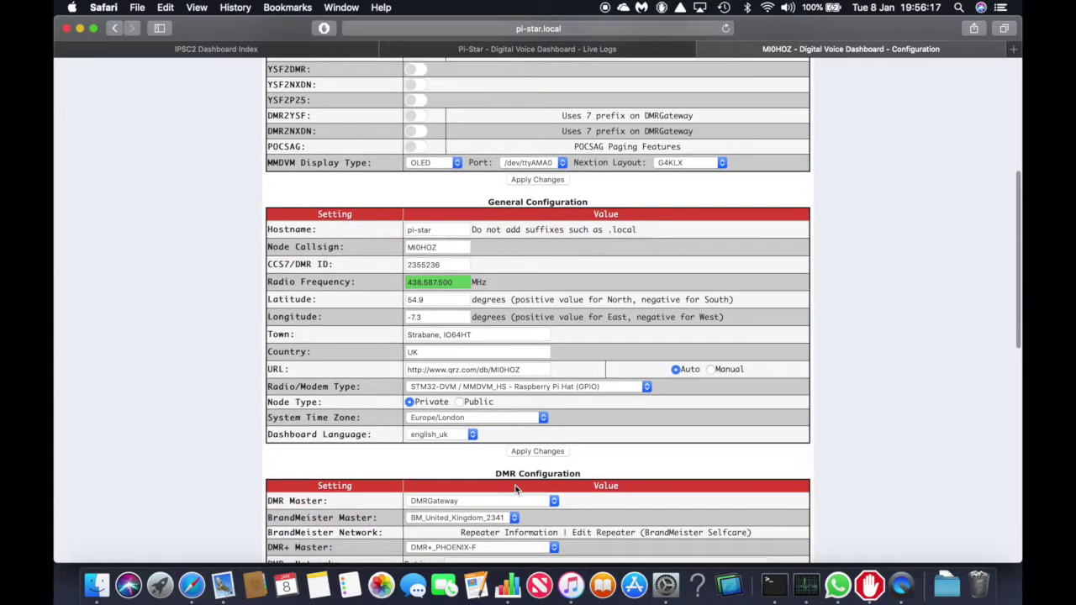
left_click(546, 452)
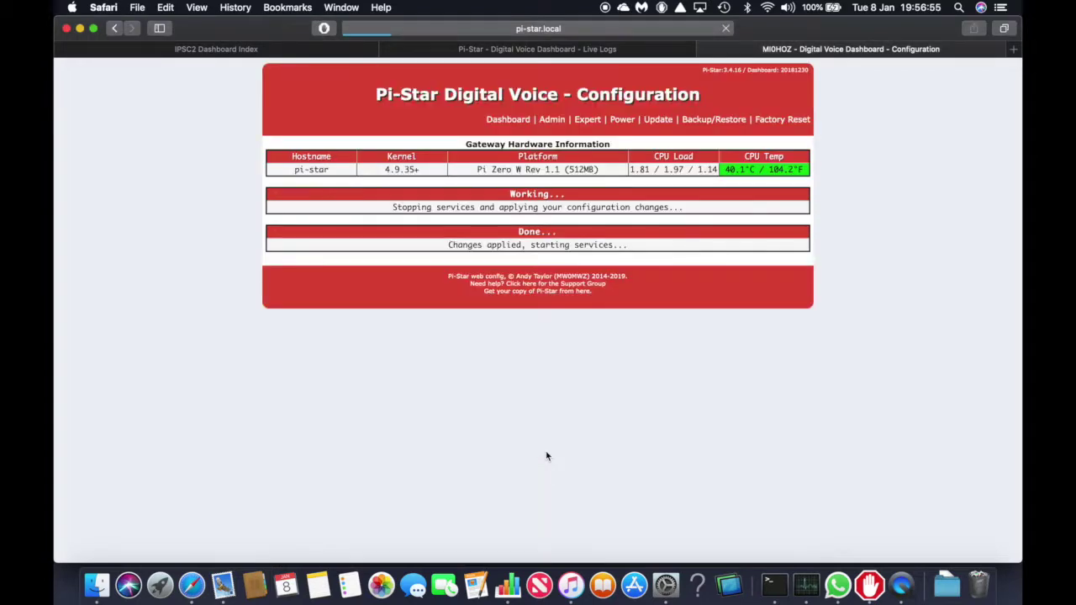
Choose DMR+_IPSC2-PhoenixF as the DMR Master and apply the DMR Configuration
scroll(546, 457, "down", 10)
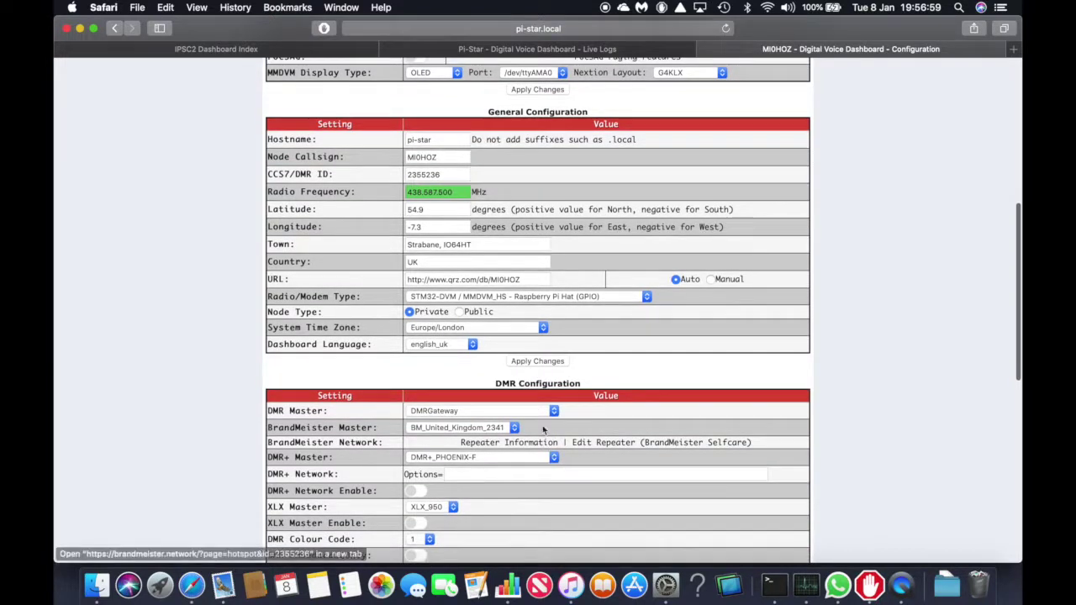
left_click(554, 413)
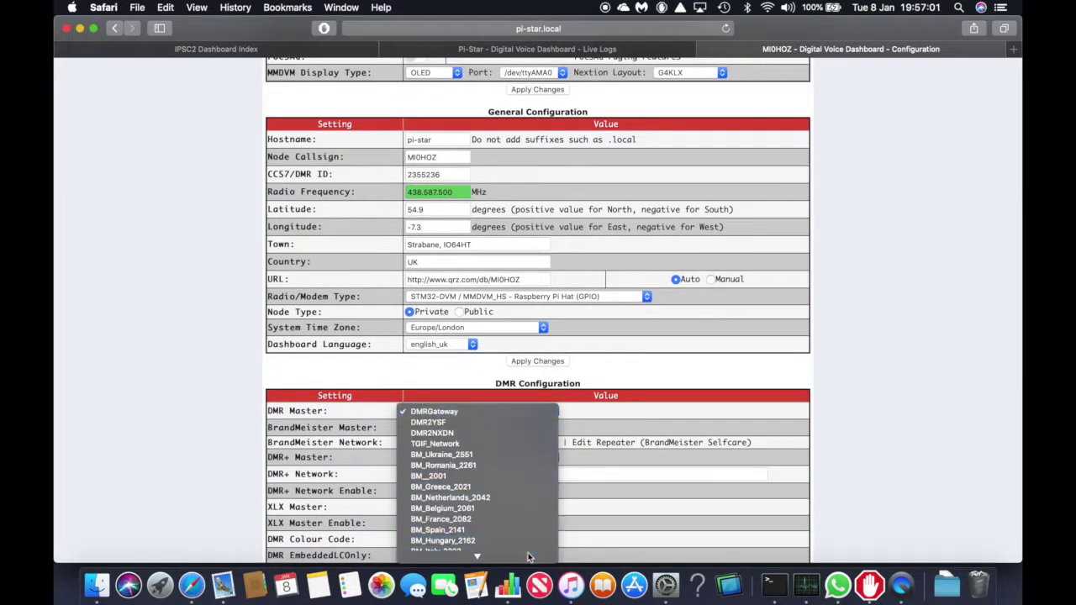
mouse_move(528, 552)
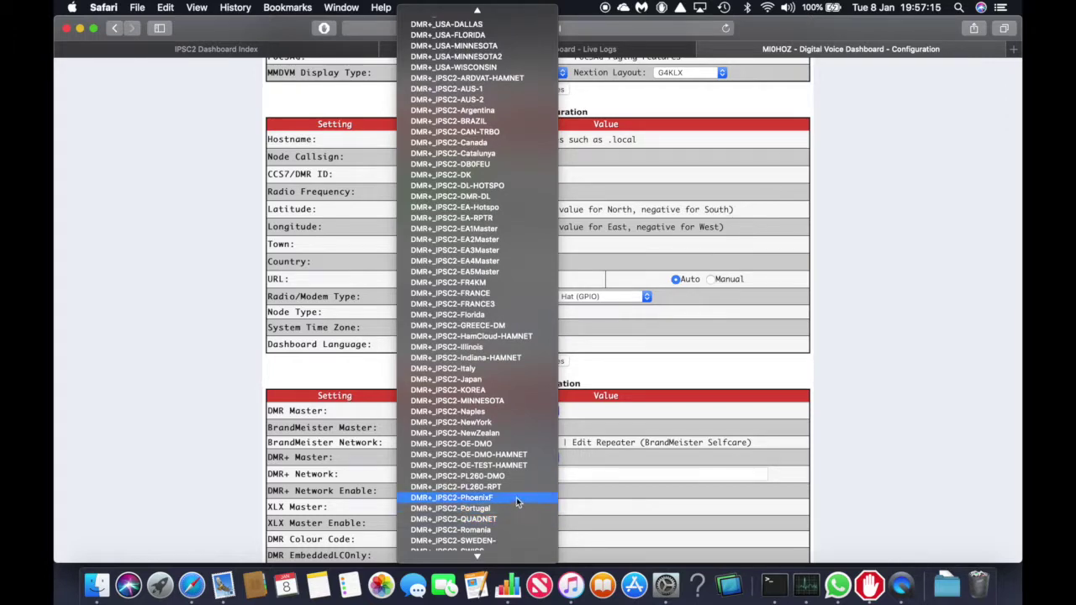
left_click(516, 497)
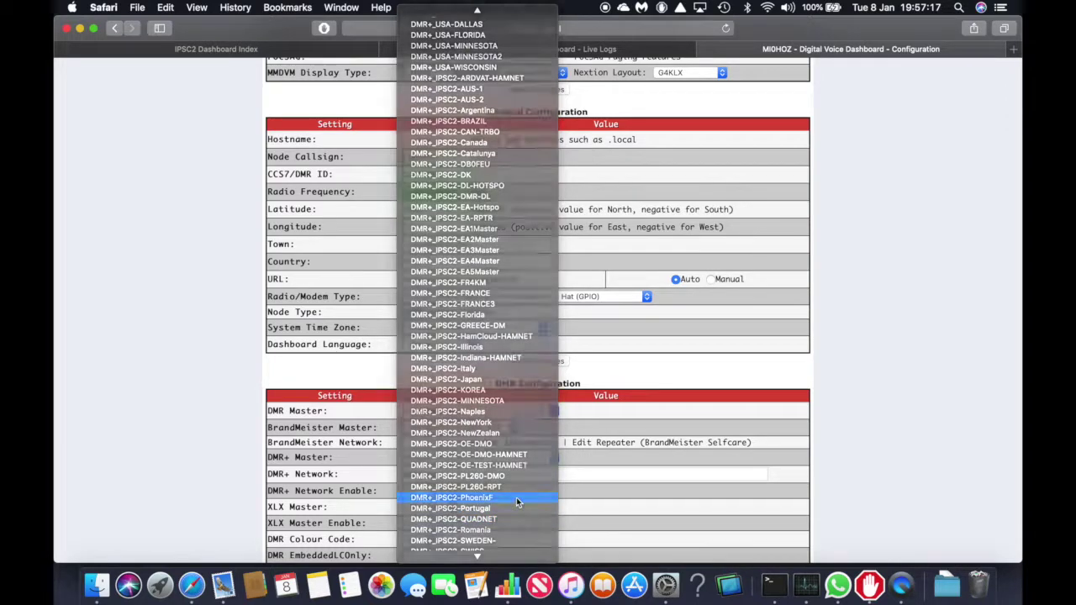
scroll(517, 501, "down", 3)
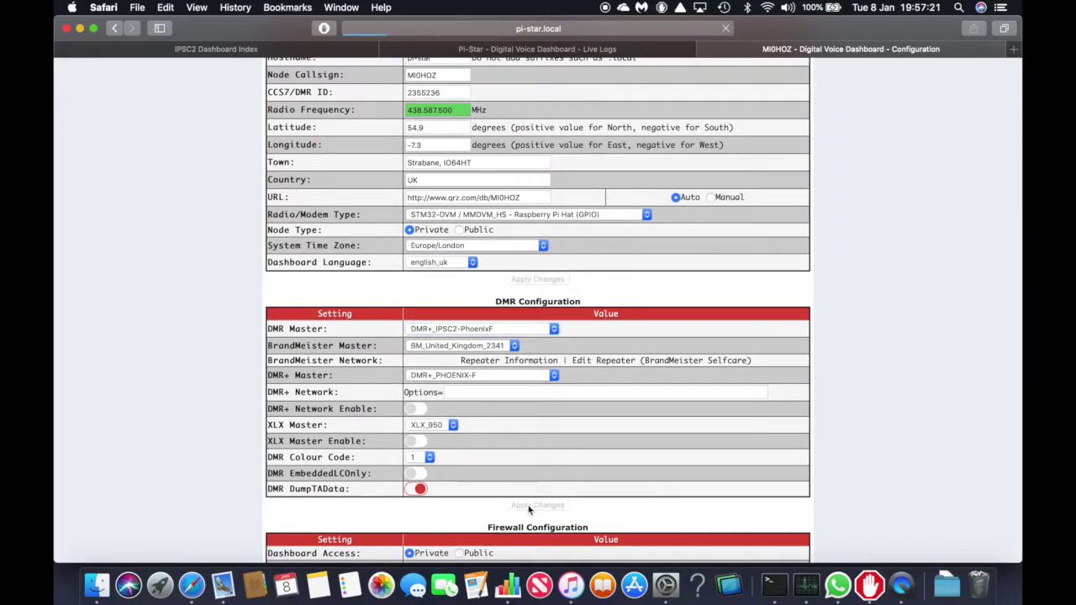
left_click(528, 505)
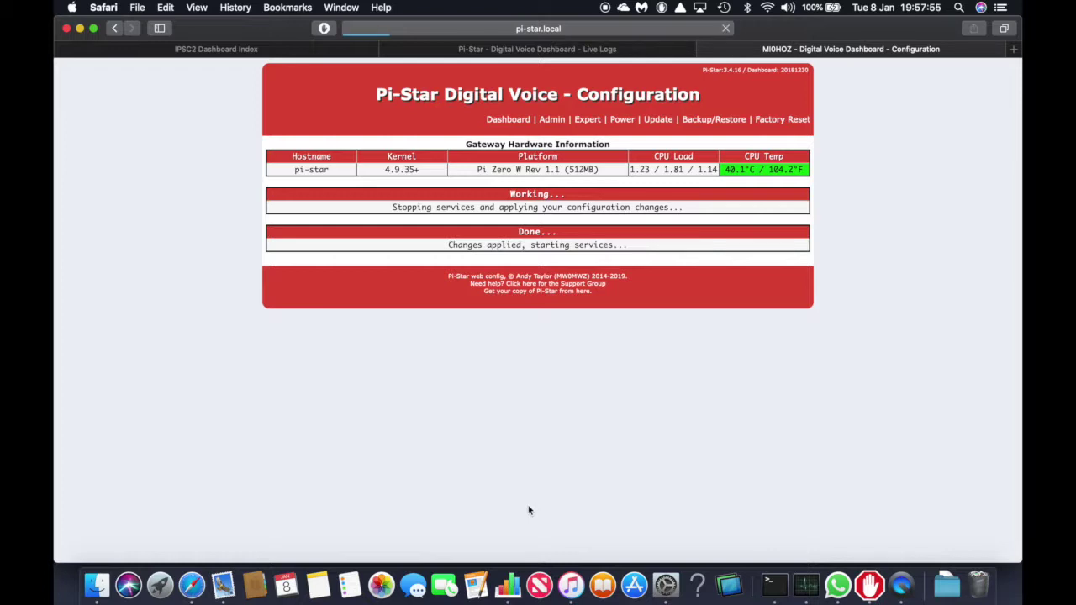
scroll(529, 510, "down", 15)
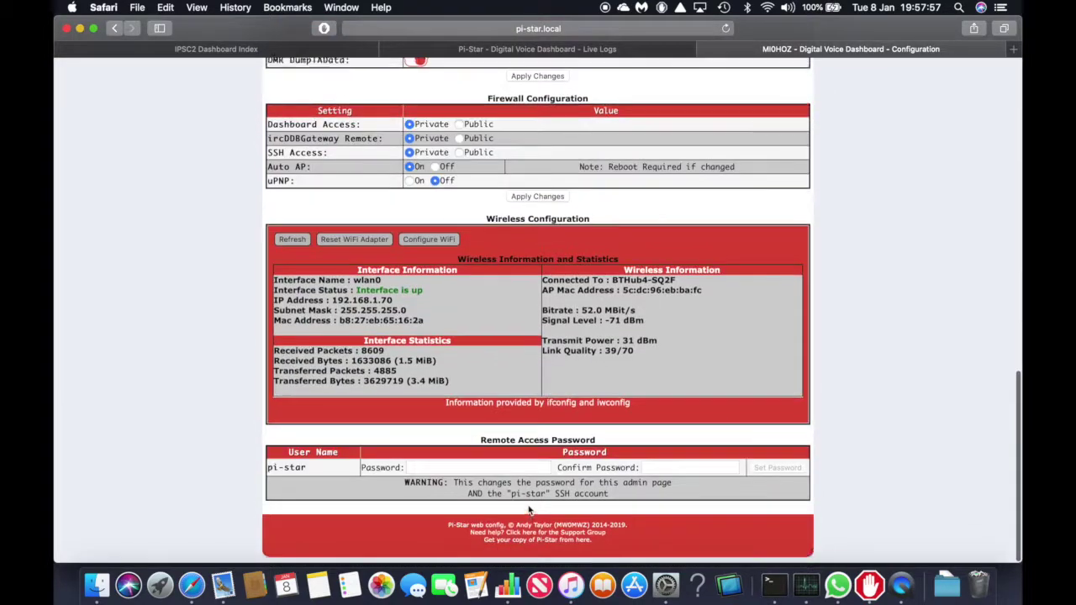
Find the hotspot's callsign row in the PhoenixF IPSC2 Dashboard connection list
scroll(529, 510, "up", 10)
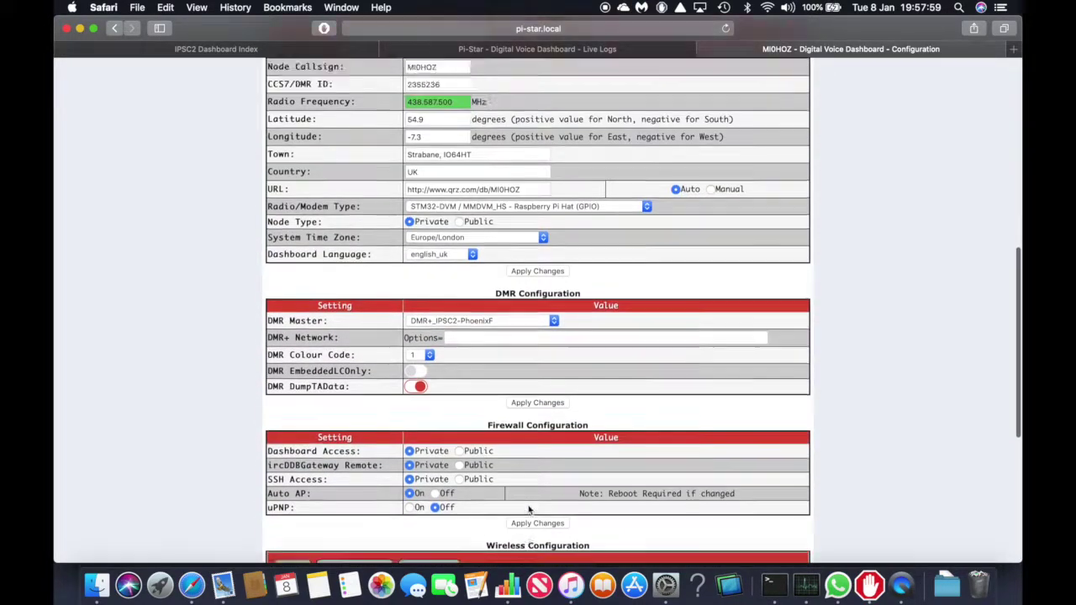
scroll(529, 510, "up", 6)
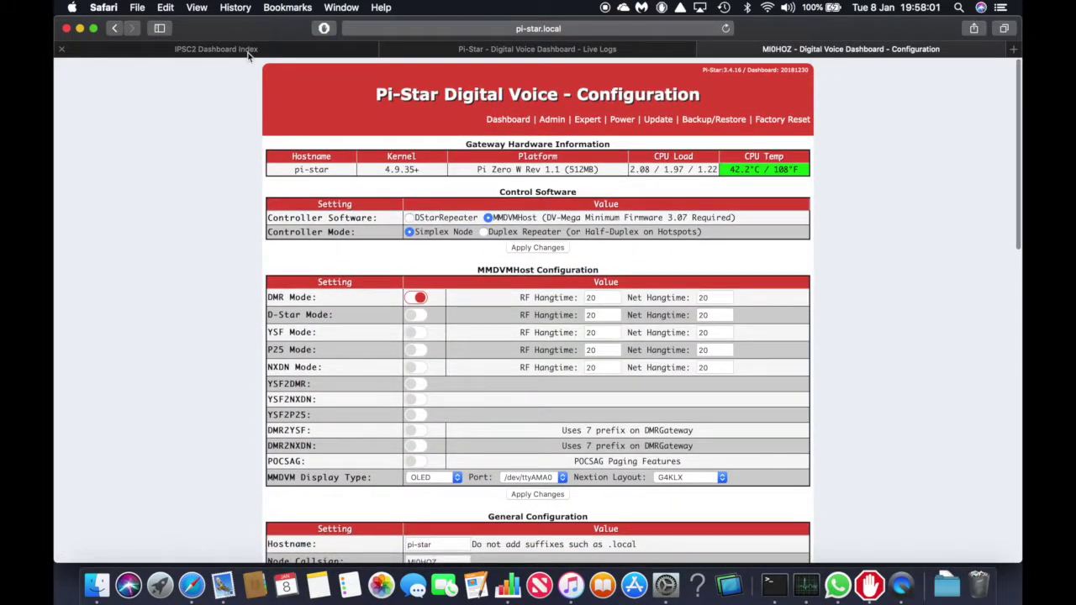
left_click(216, 49)
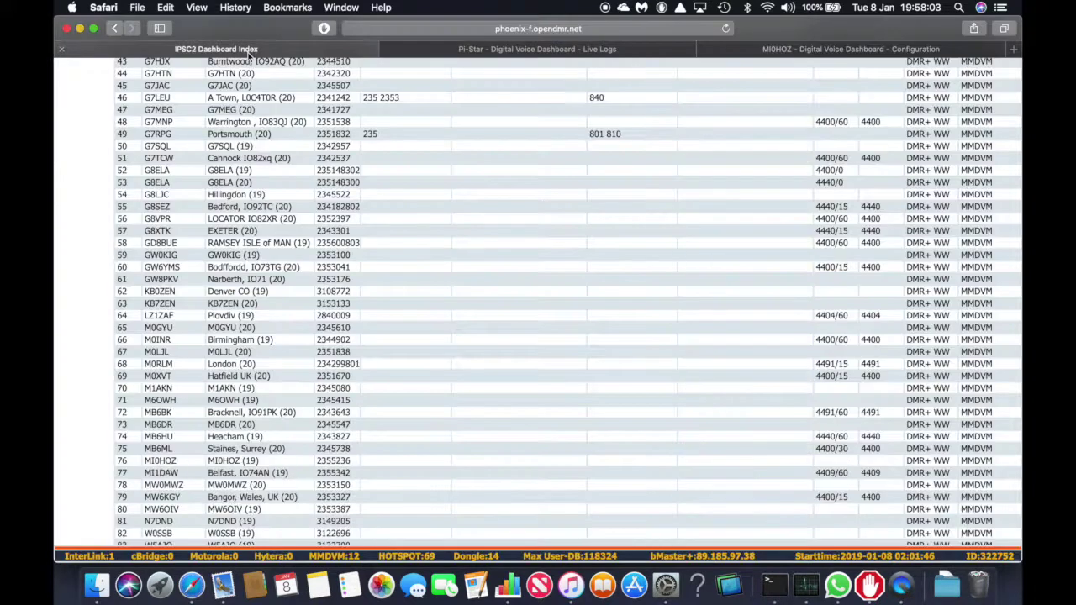
triple_click(239, 459)
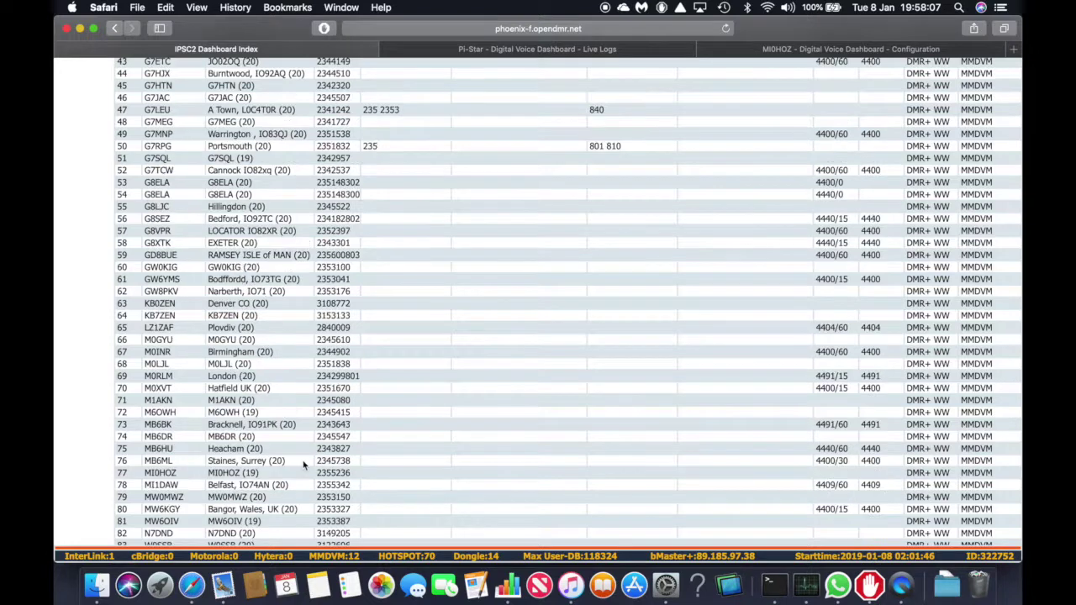
left_click(494, 52)
Review the DMR master and the wlan0 connection to BTHub4-SQ2F in the configuration
left_click(763, 51)
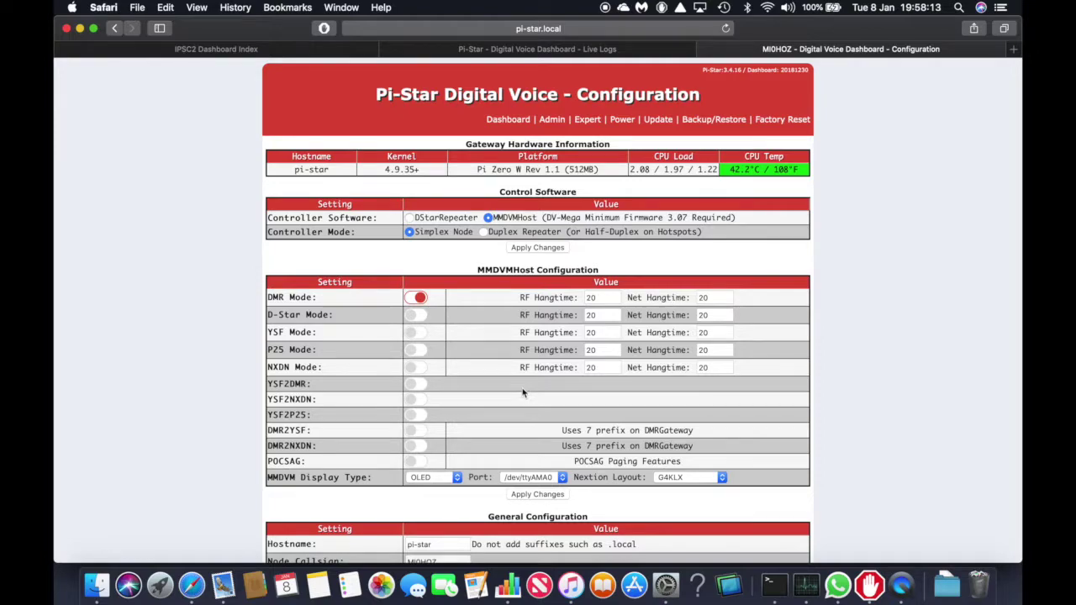
scroll(521, 392, "down", 15)
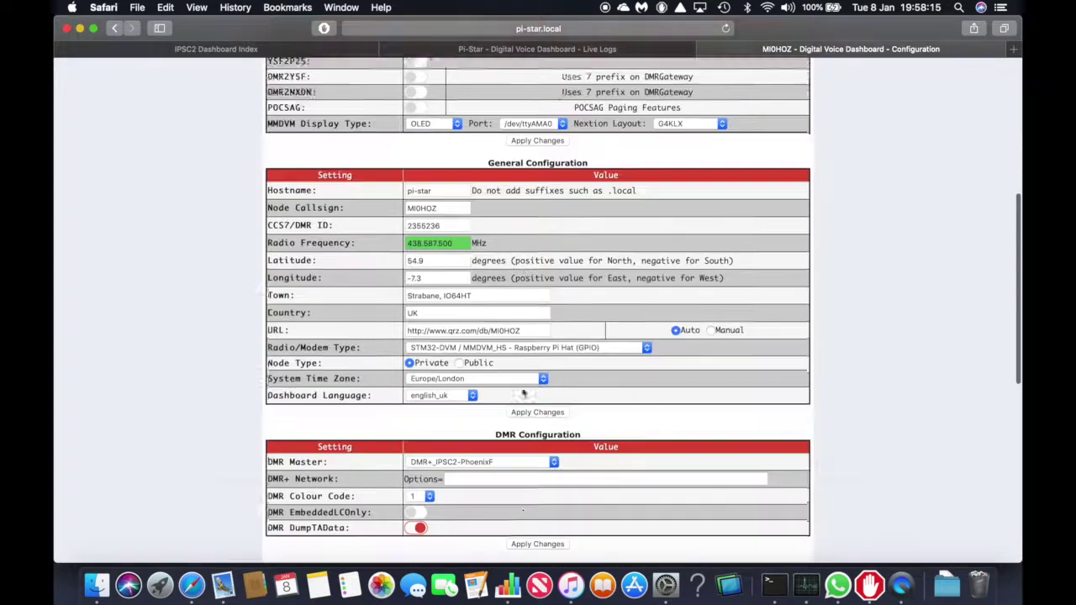
scroll(522, 388, "down", 8)
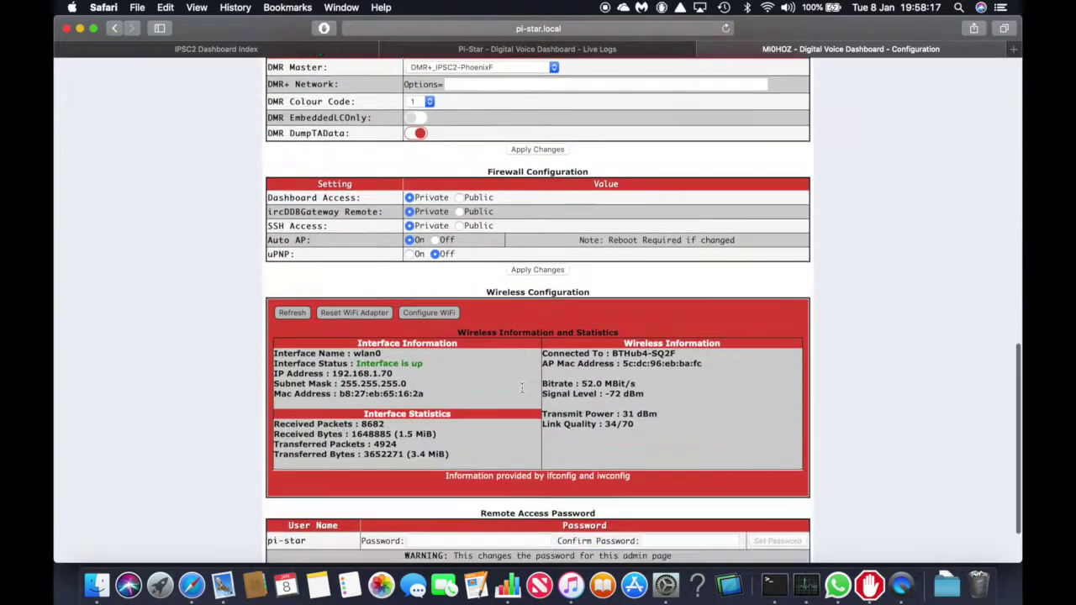